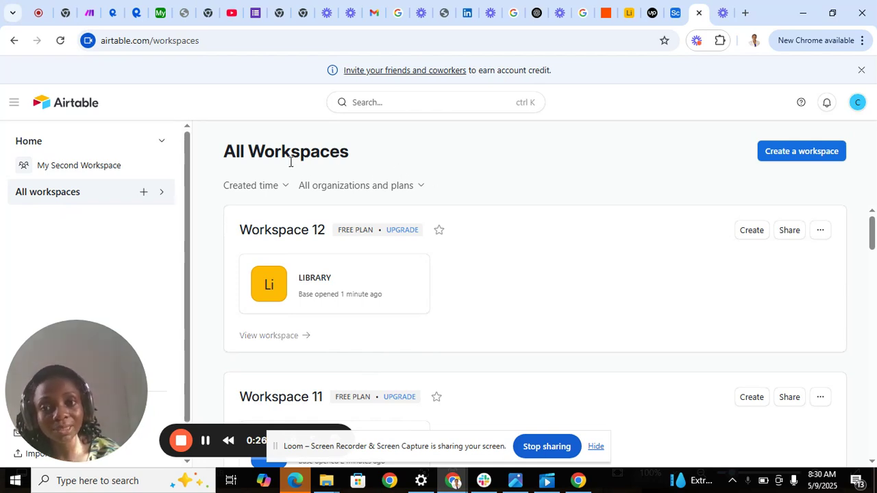
Step: Add a new workspace and rename it from Workspace 13 to INVENTORY SYSTEM
click(144, 193)
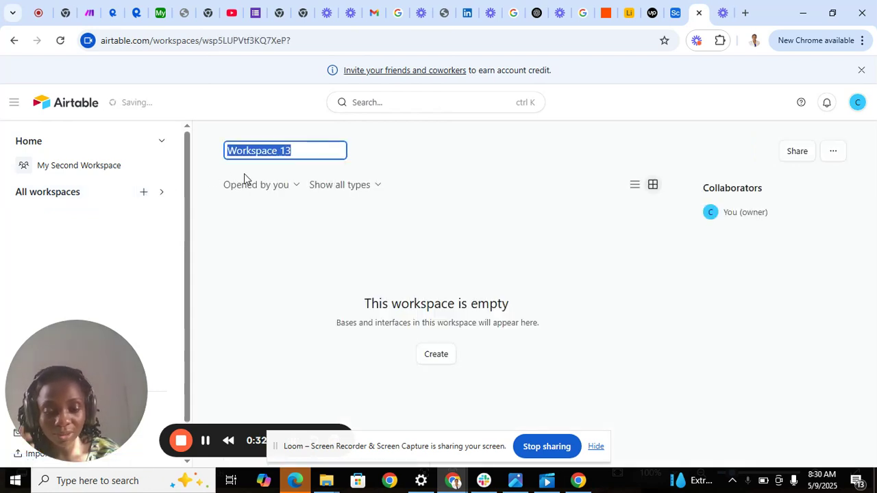
key(BackSpace)
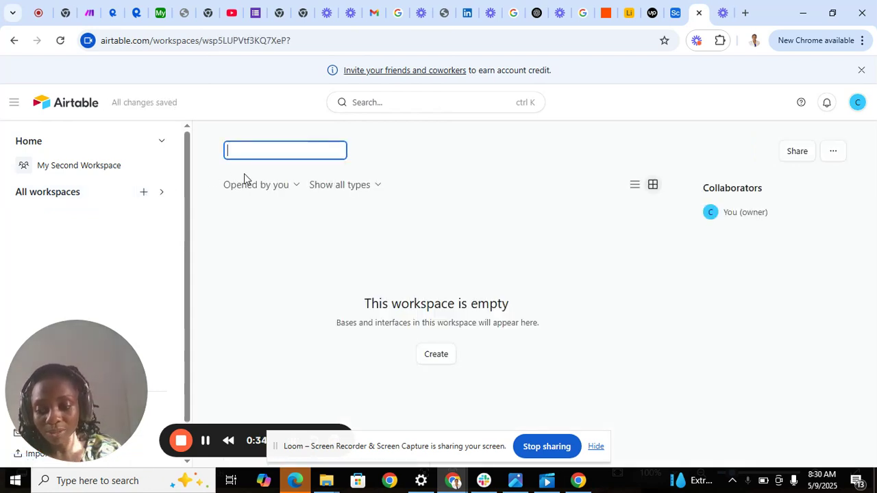
text(IN)
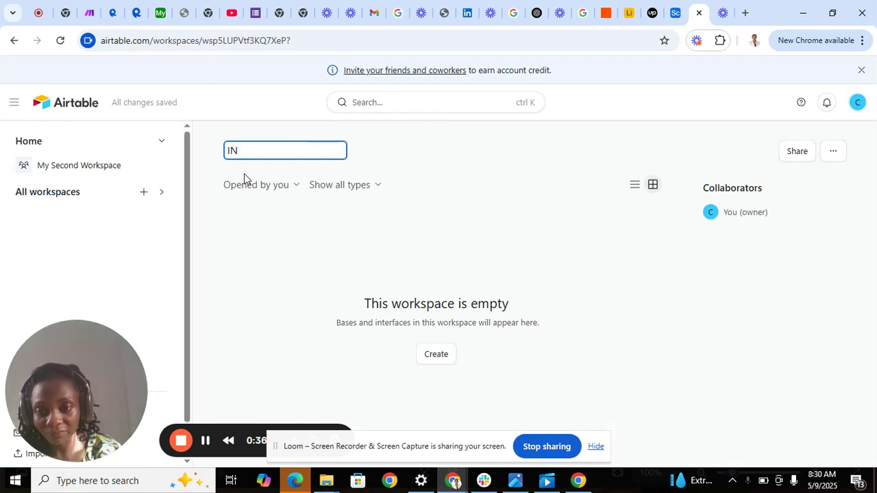
text(VENTO)
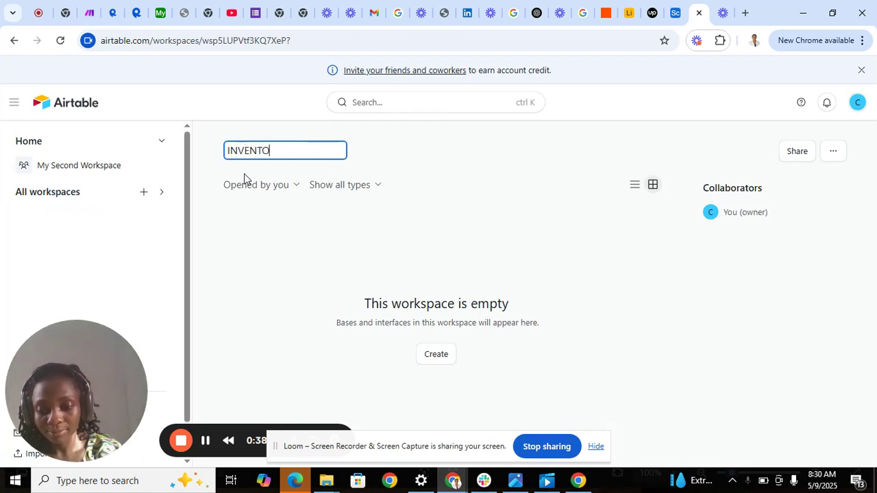
text(RY SY)
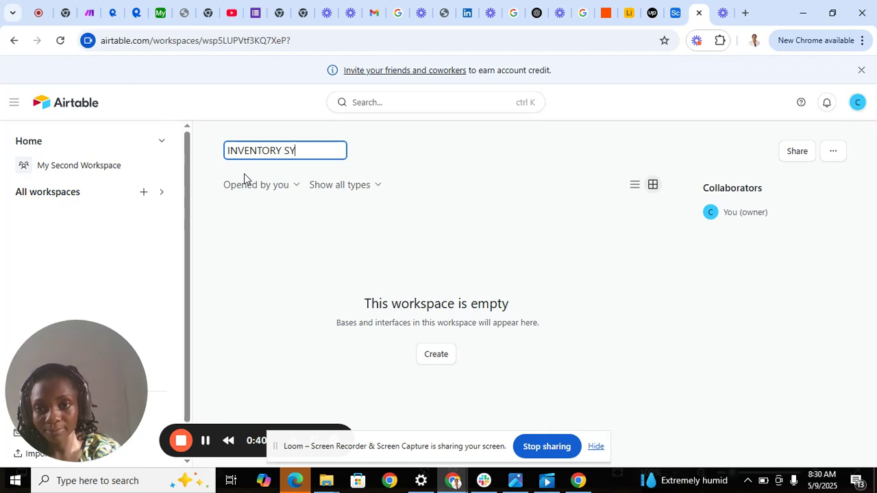
text(STEM)
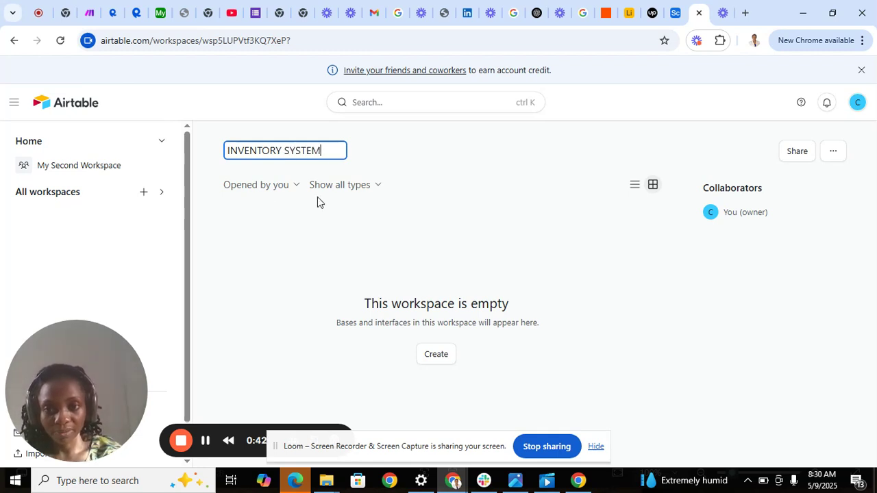
click(337, 227)
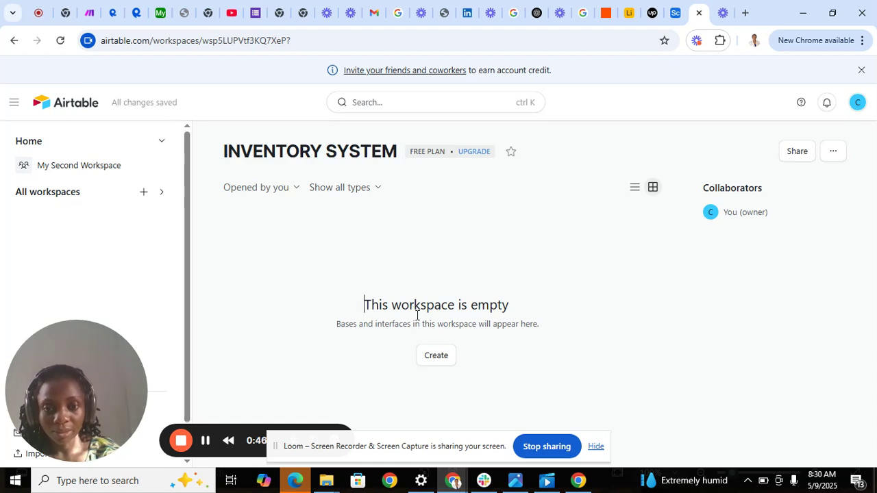
Step: Start a blank base from scratch, rename it Inventory Database and switch its colour to red
click(435, 359)
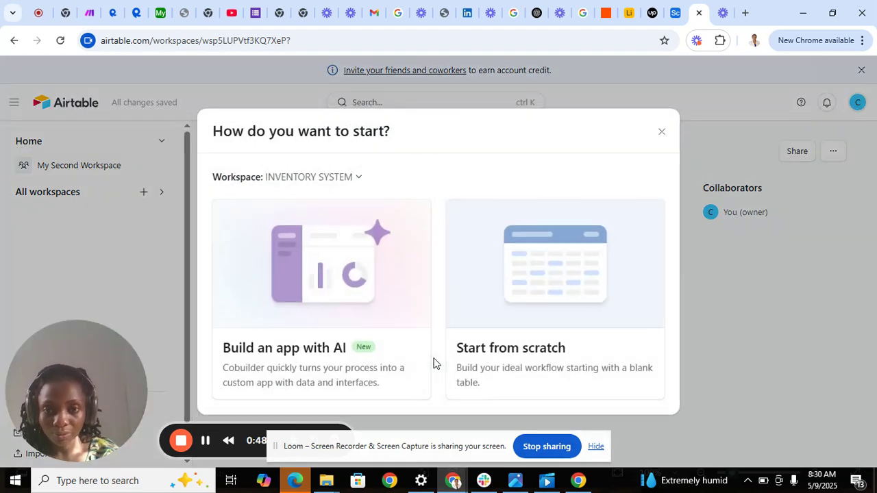
click(537, 309)
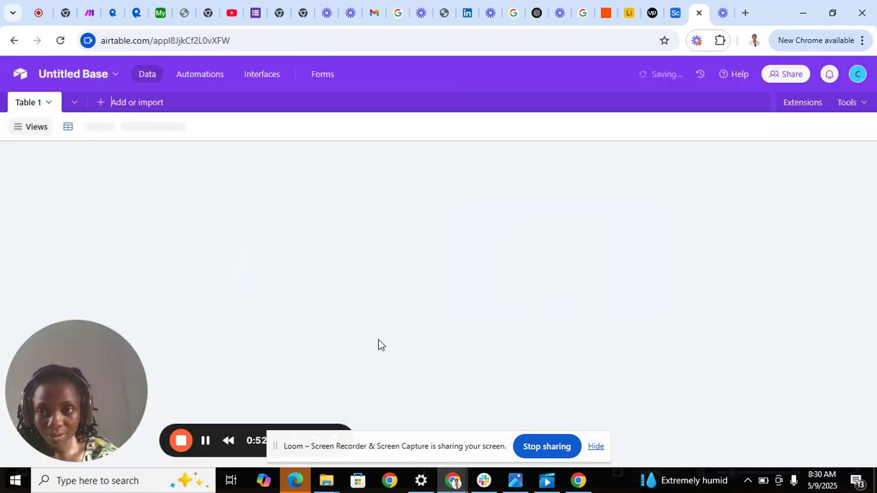
click(64, 79)
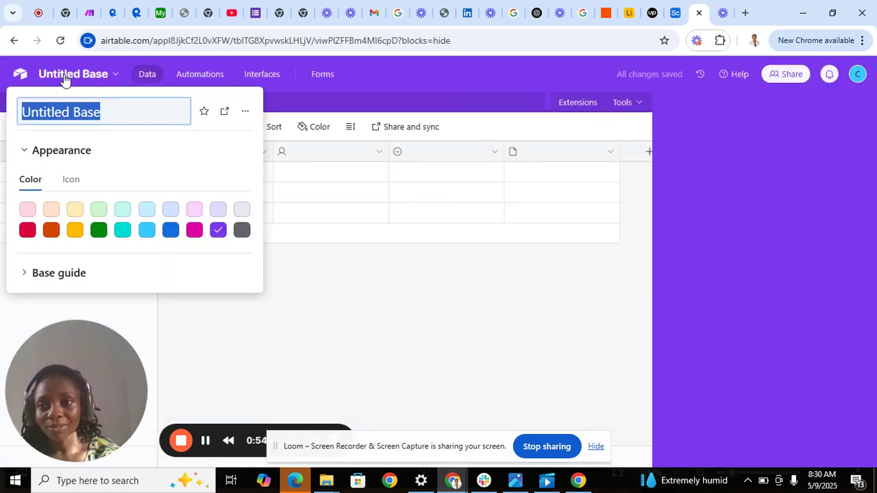
key(BackSpace)
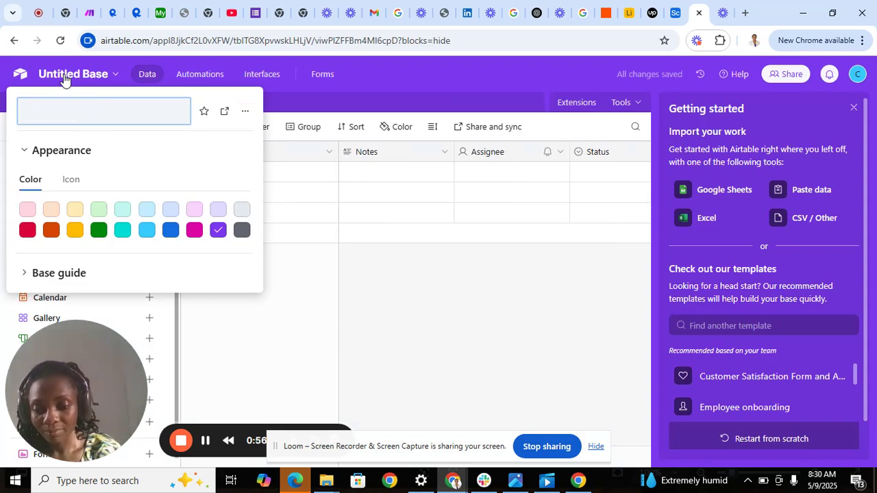
text(i)
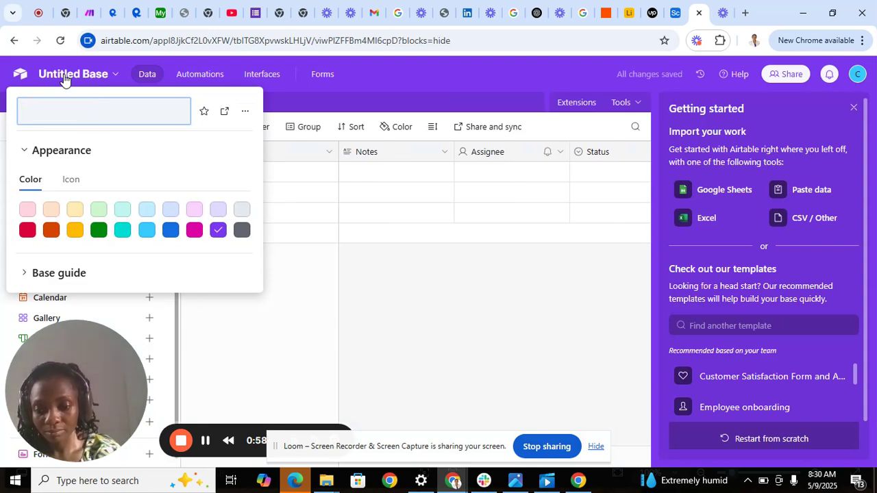
text(n)
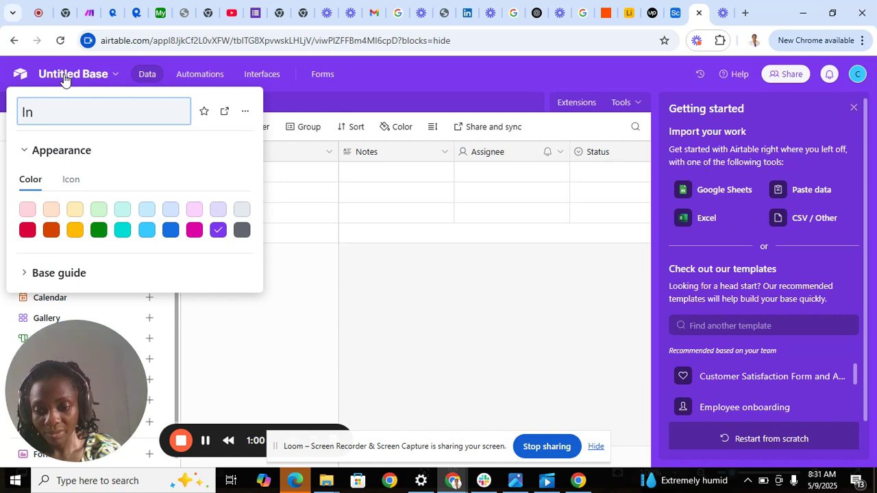
text(ventory)
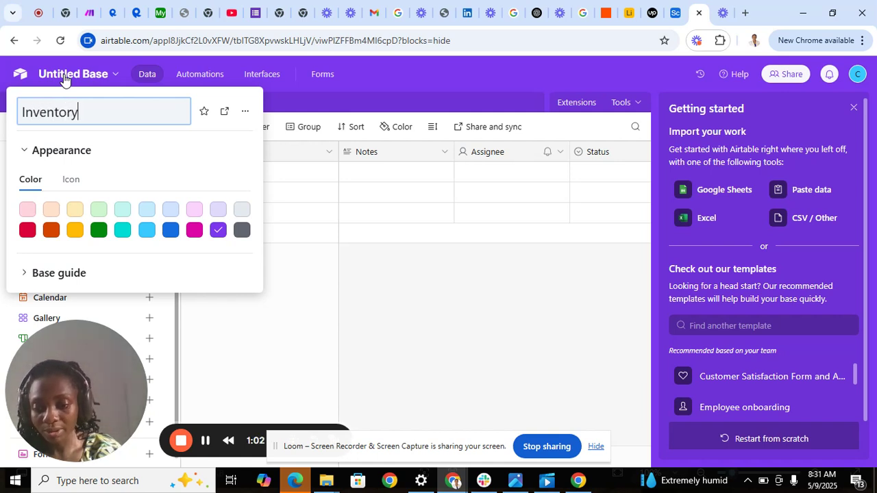
text( D)
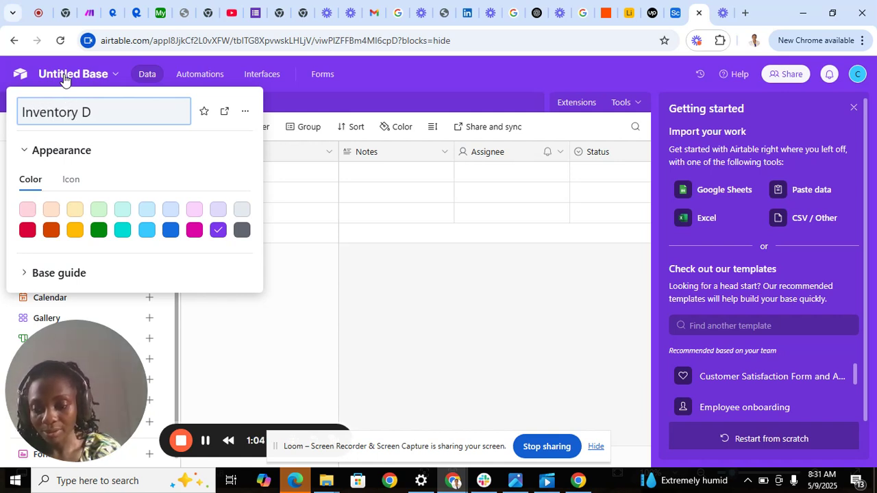
text(atabase)
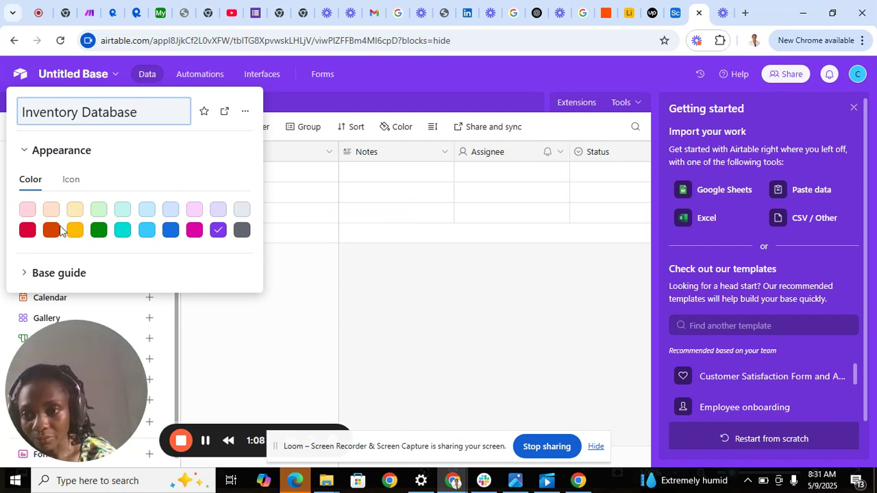
click(28, 230)
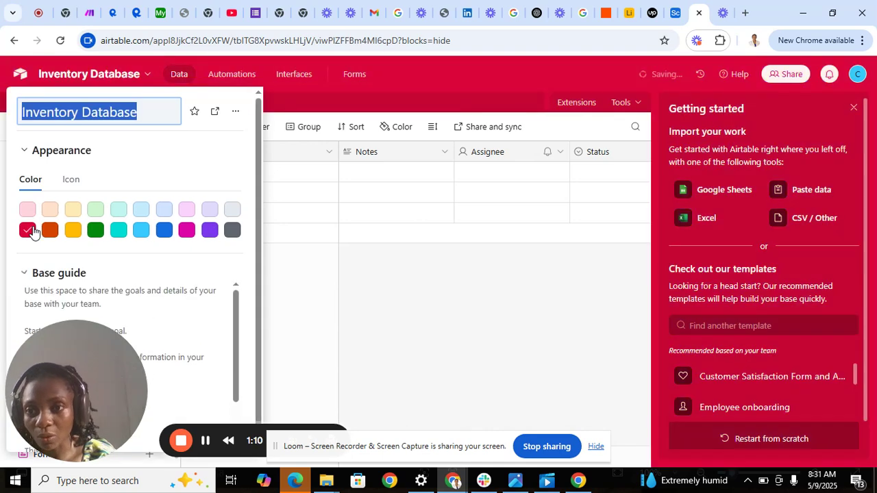
Step: Close the base settings and look through the tables list and Add or import menu
click(296, 217)
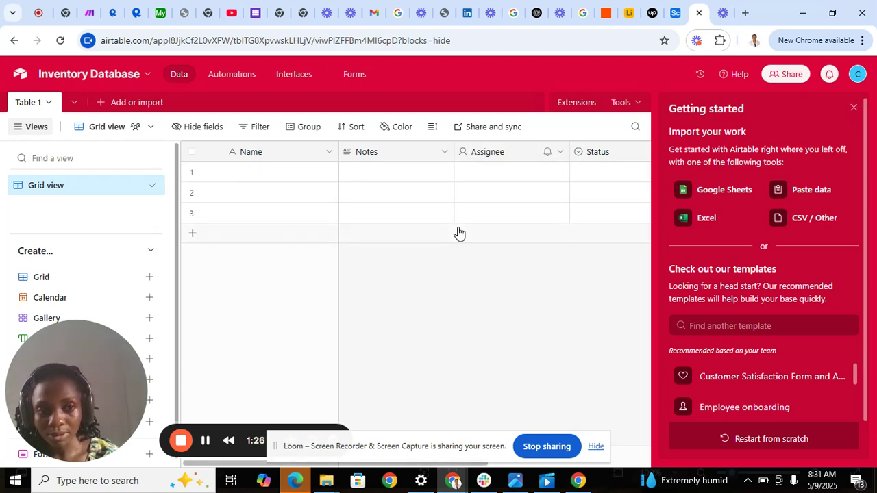
click(74, 104)
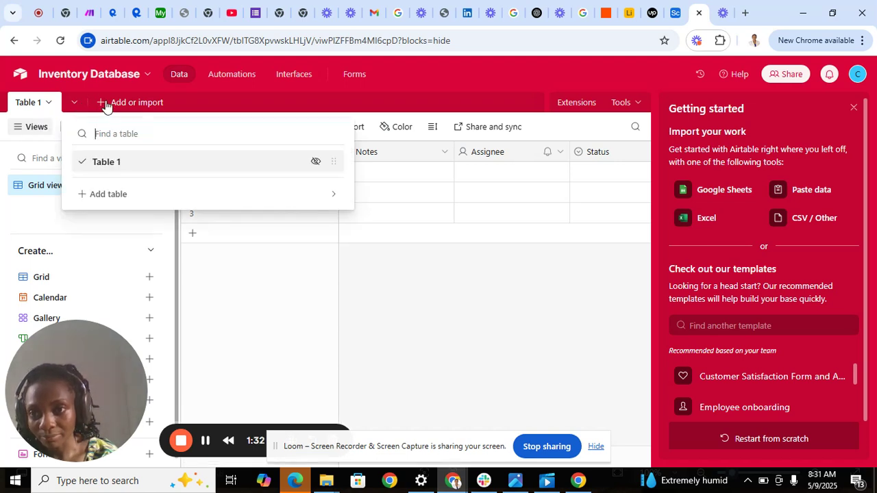
click(105, 105)
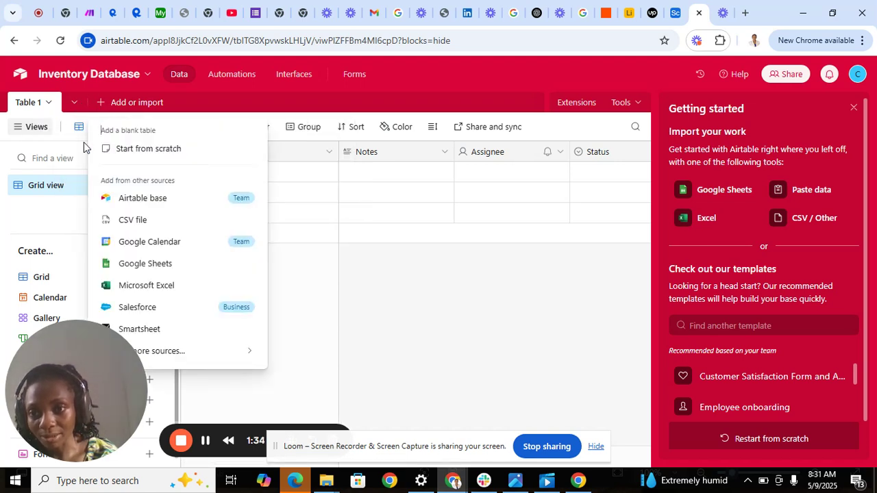
click(305, 276)
mouse_move(117, 141)
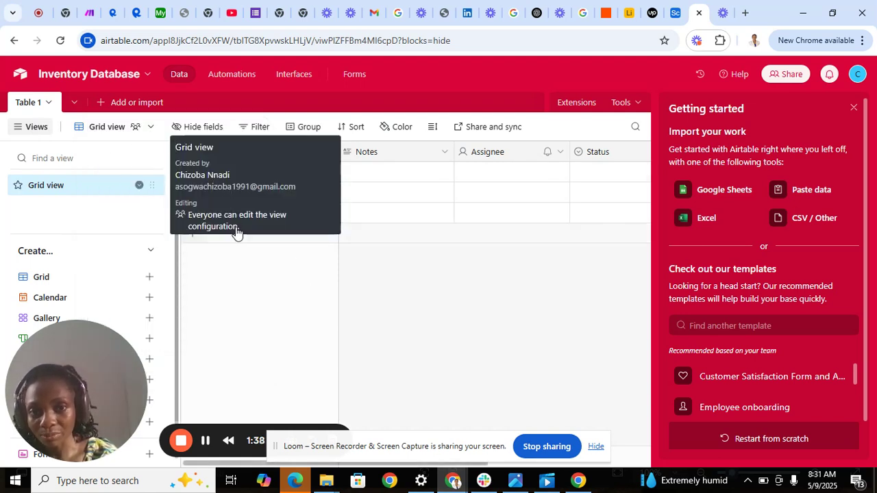
Step: Close the Getting started panel and add a fourth empty record to Table 1
click(854, 108)
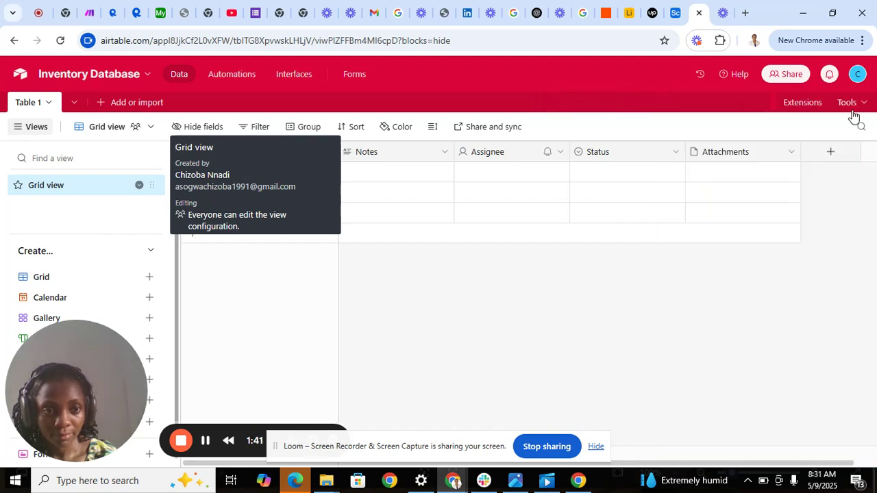
click(500, 233)
click(418, 298)
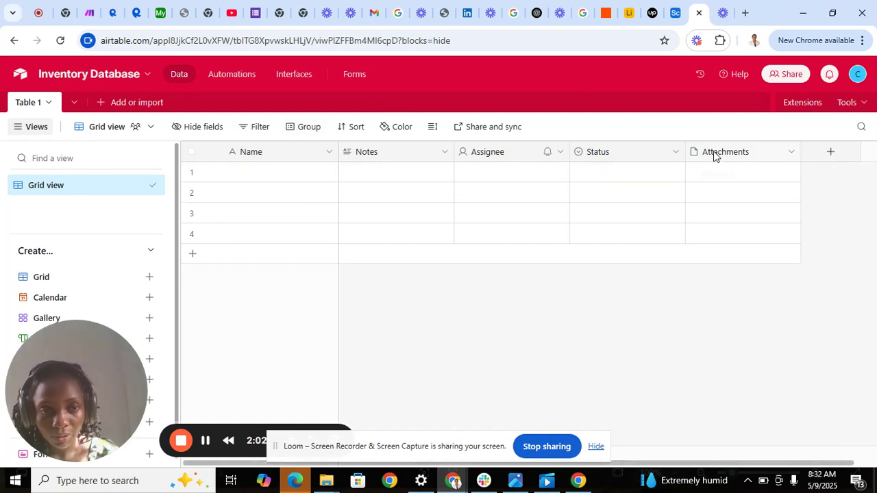
Step: Delete the Attachments field from Table 1
click(789, 155)
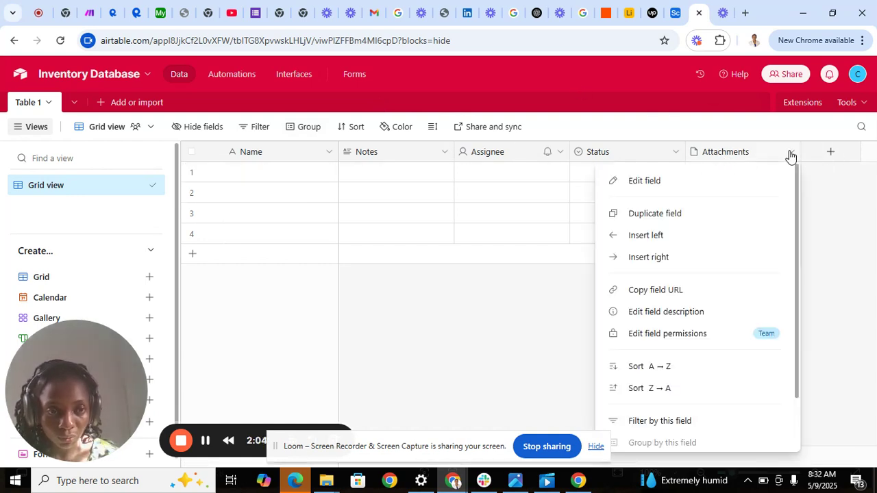
click(803, 445)
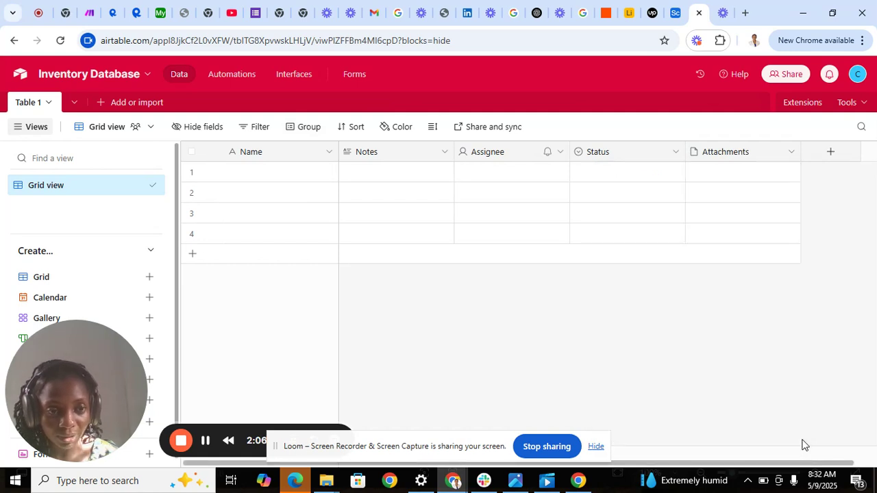
click(790, 159)
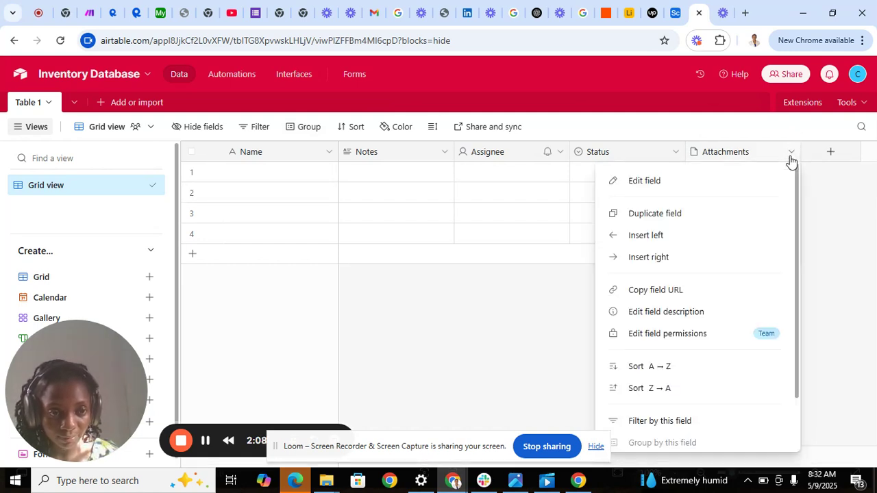
scroll(799, 444, down, 1)
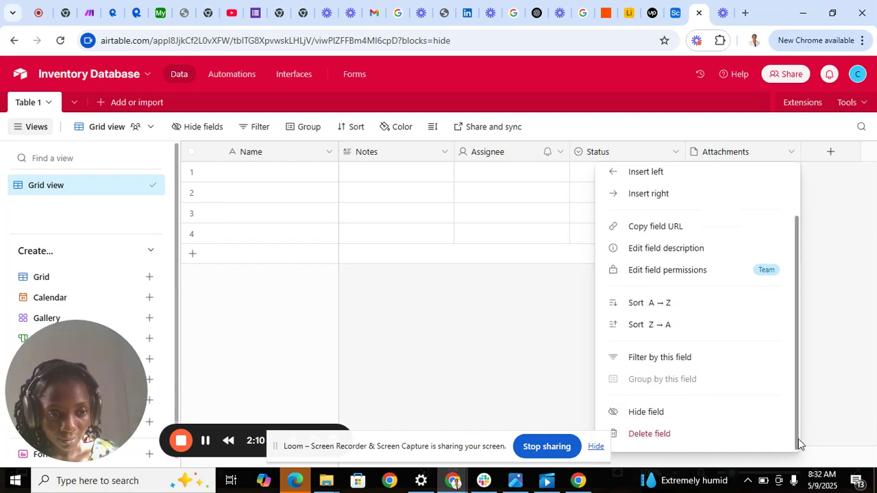
click(688, 436)
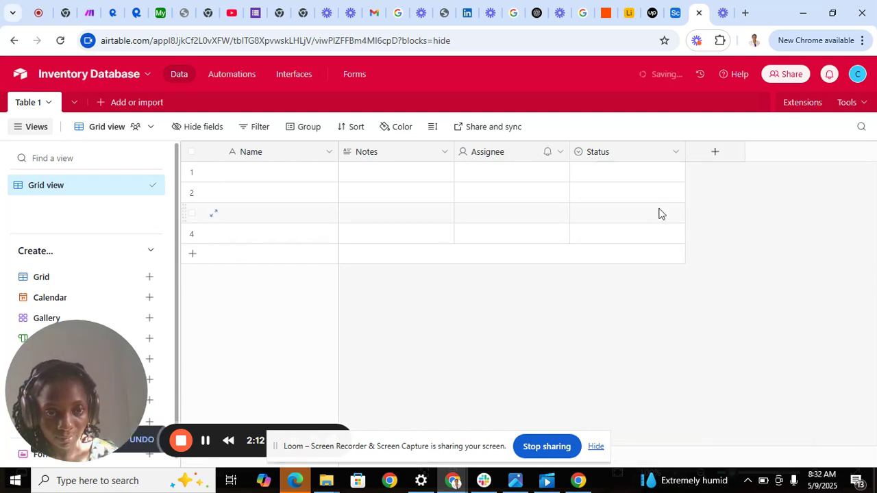
Step: Delete the Status and Assignee fields, leaving only Name and Notes
click(676, 152)
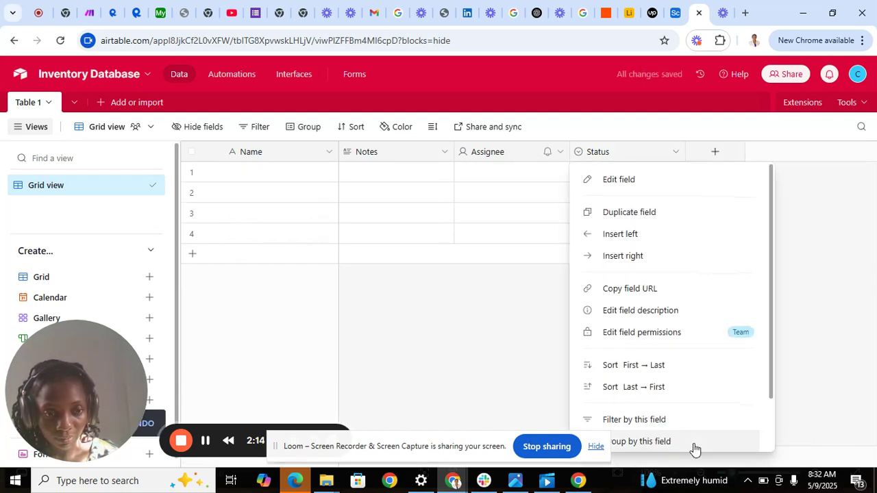
scroll(773, 443, down, 2)
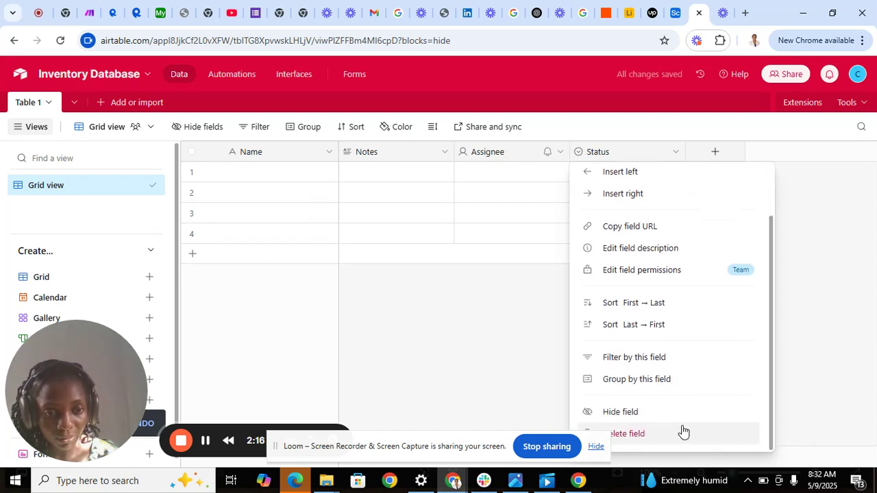
click(662, 432)
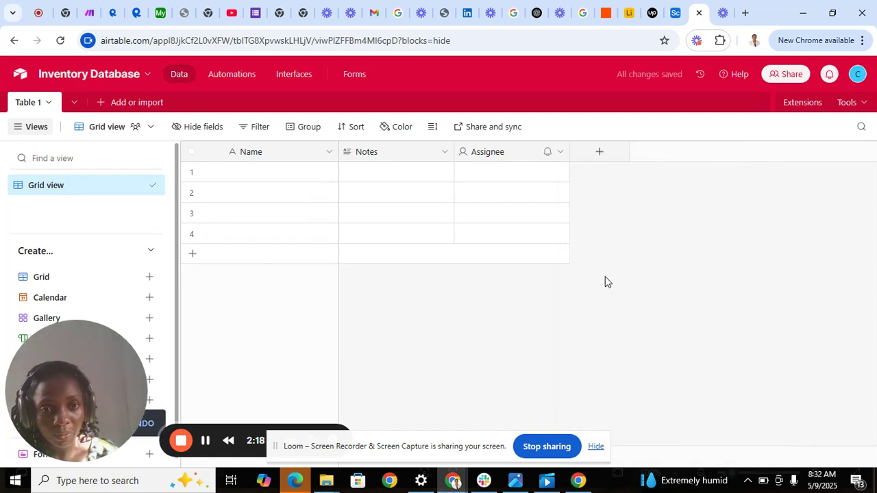
click(560, 153)
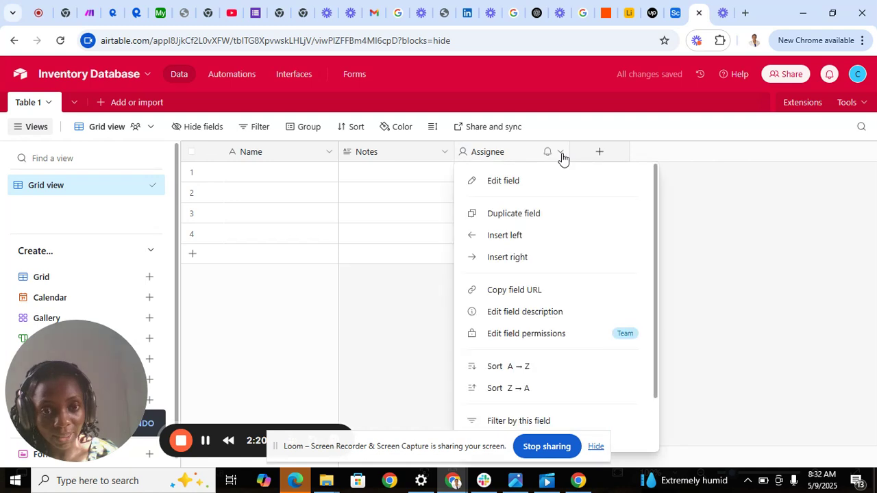
scroll(657, 427, down, 2)
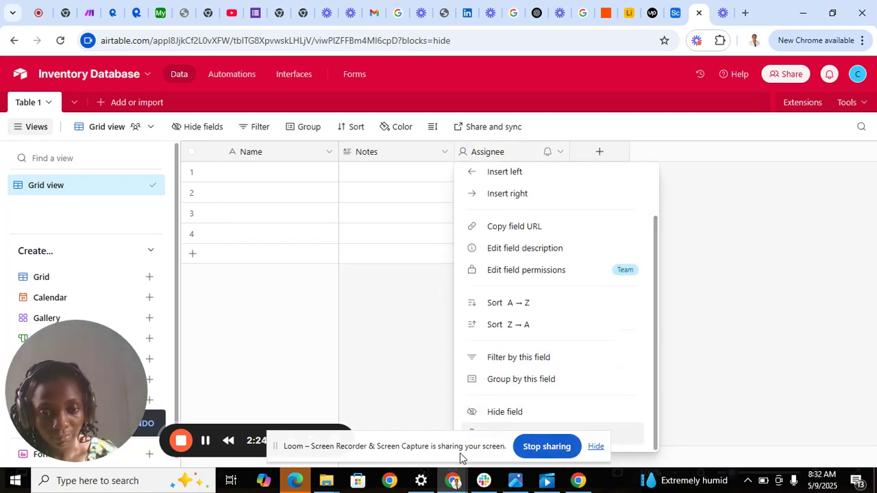
drag(460, 449, 703, 412)
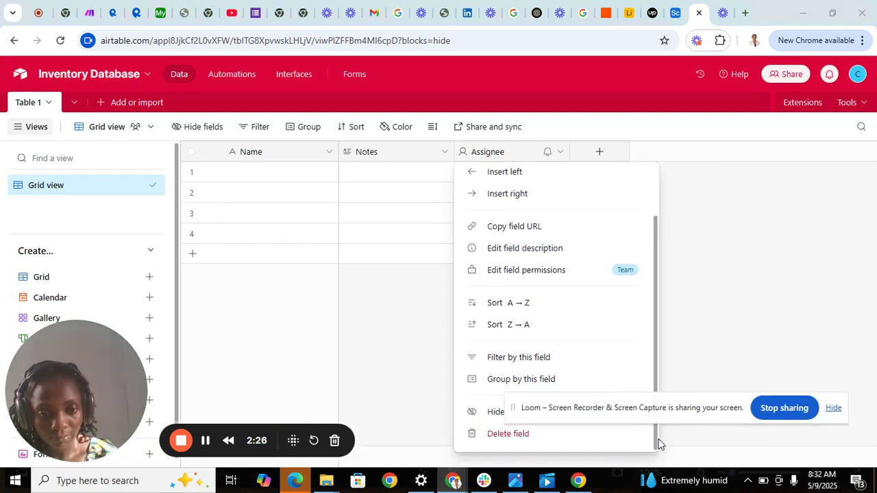
click(598, 439)
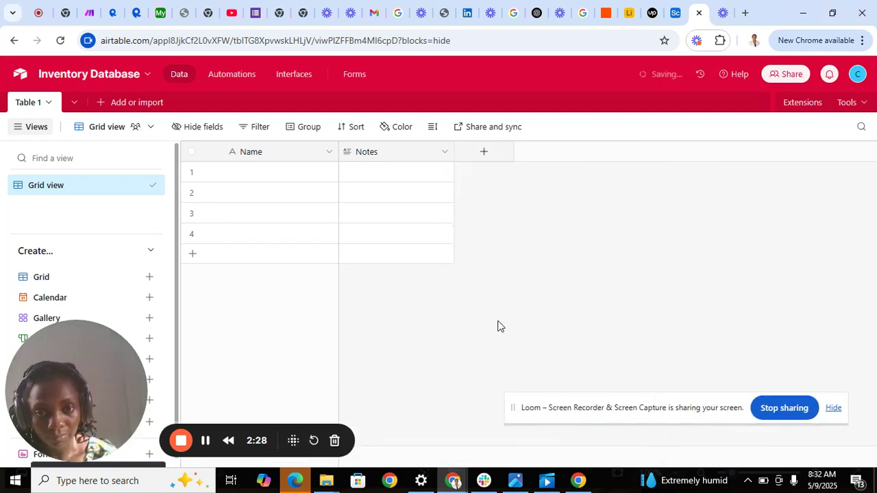
click(431, 153)
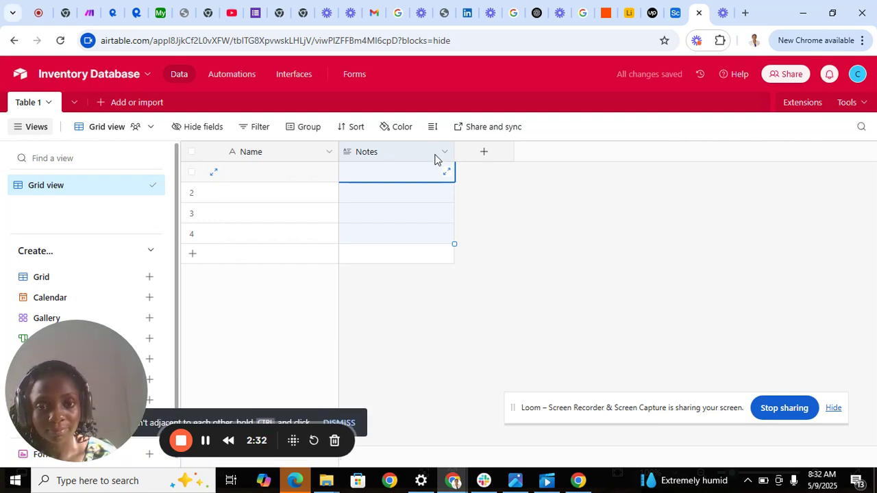
double_click(438, 156)
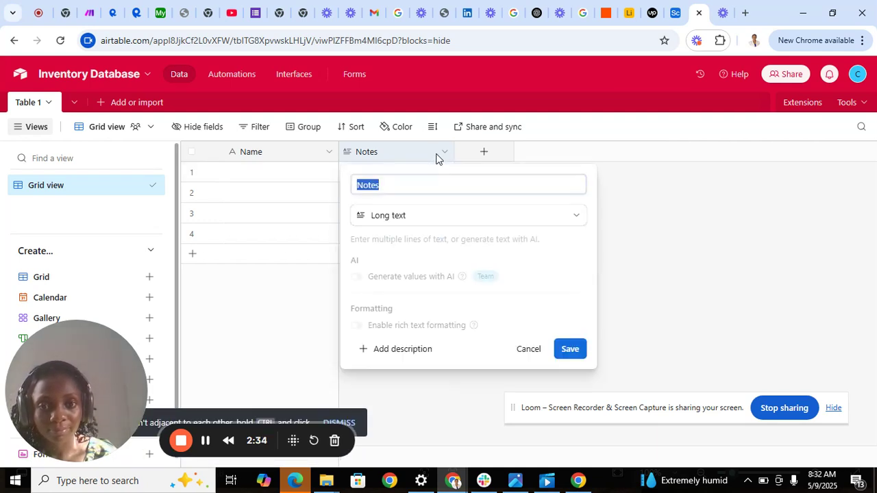
click(530, 350)
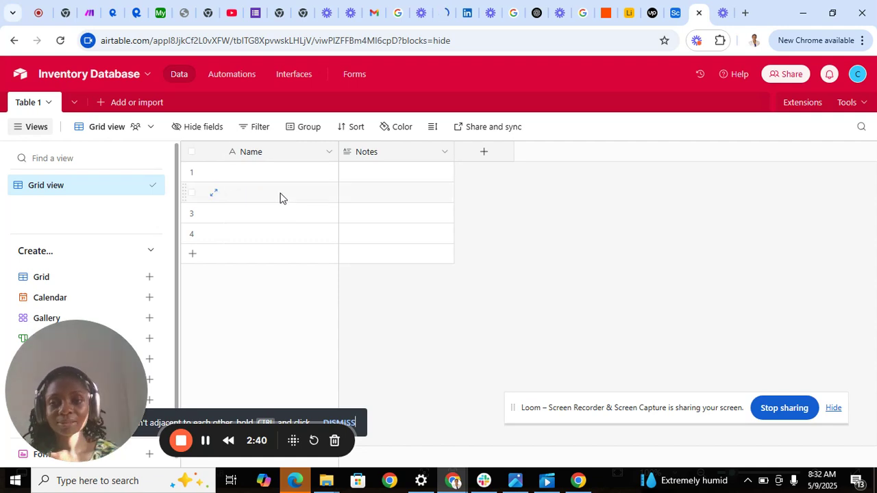
Step: Change the primary field's name from Name to Item Name and save it
click(244, 175)
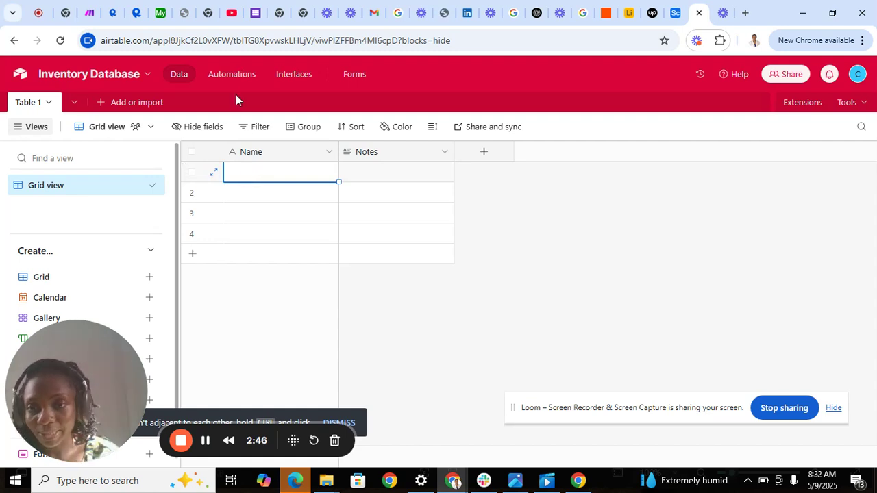
click(255, 159)
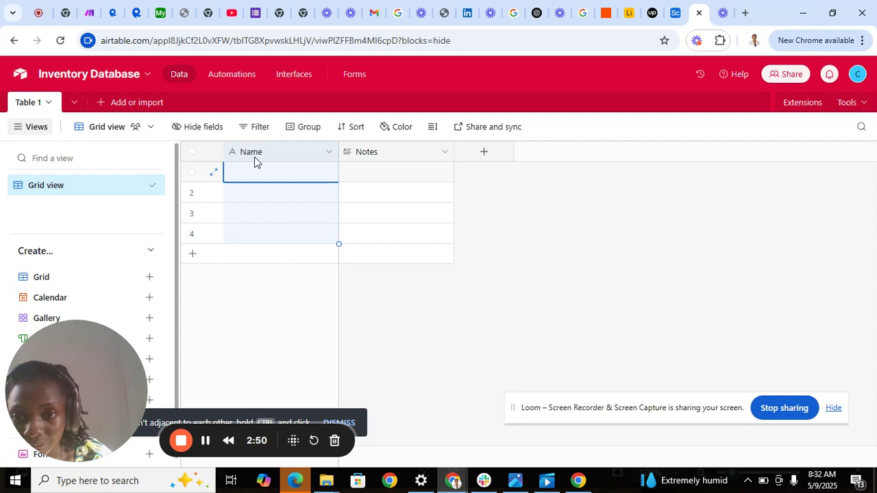
double_click(254, 162)
click(276, 181)
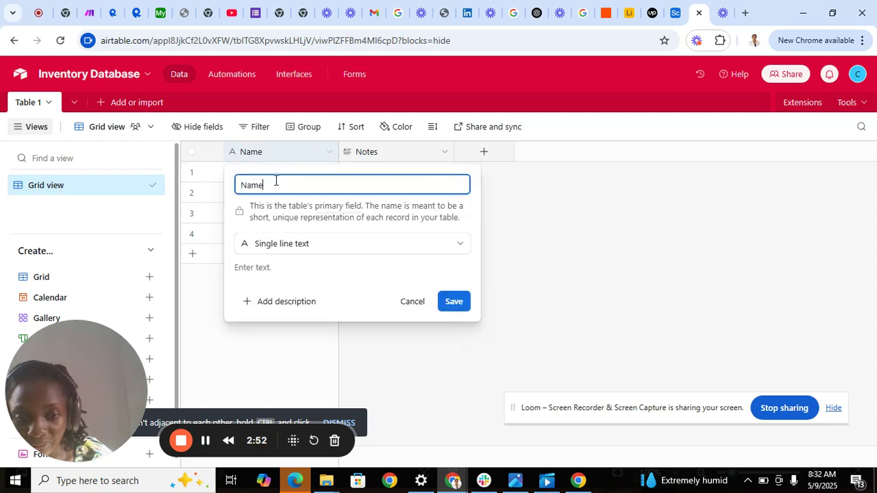
key(BackSpace)
key(BackSpace)
key(BackSpace)
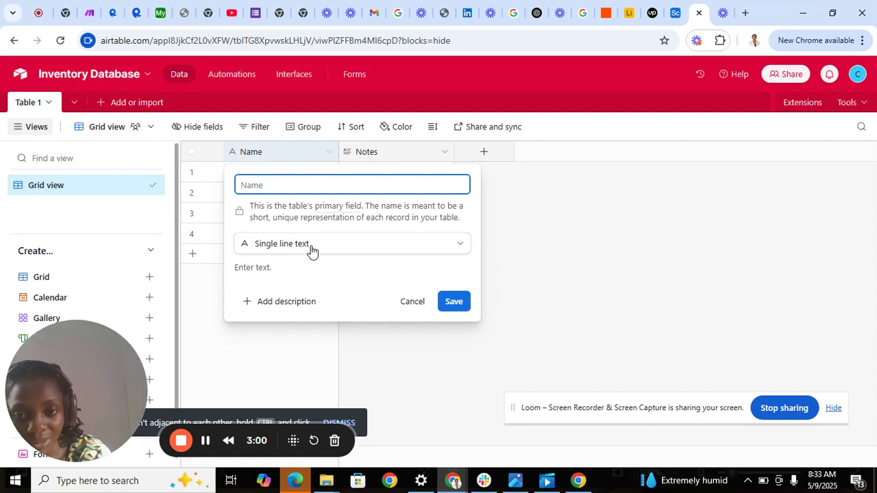
text(Ite)
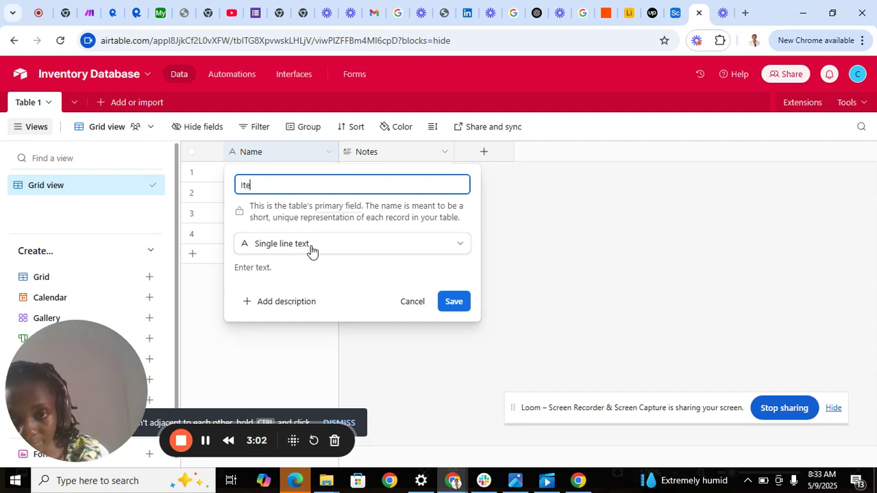
text(m N)
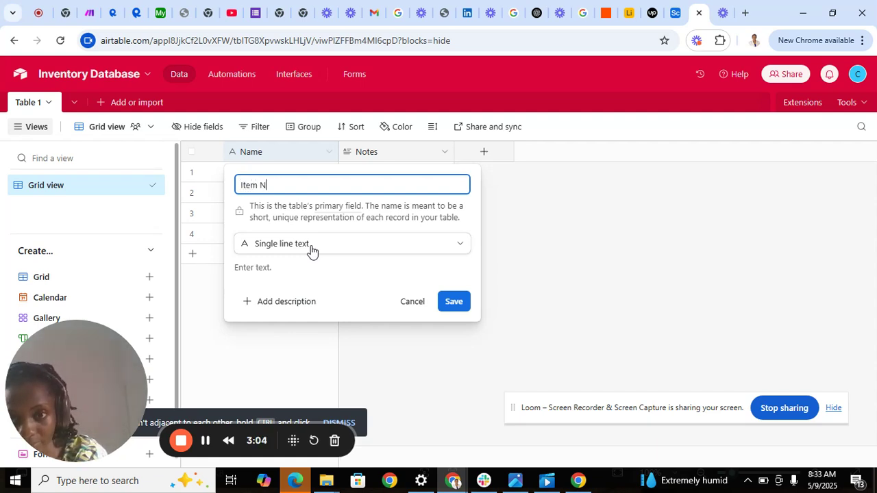
text(ame)
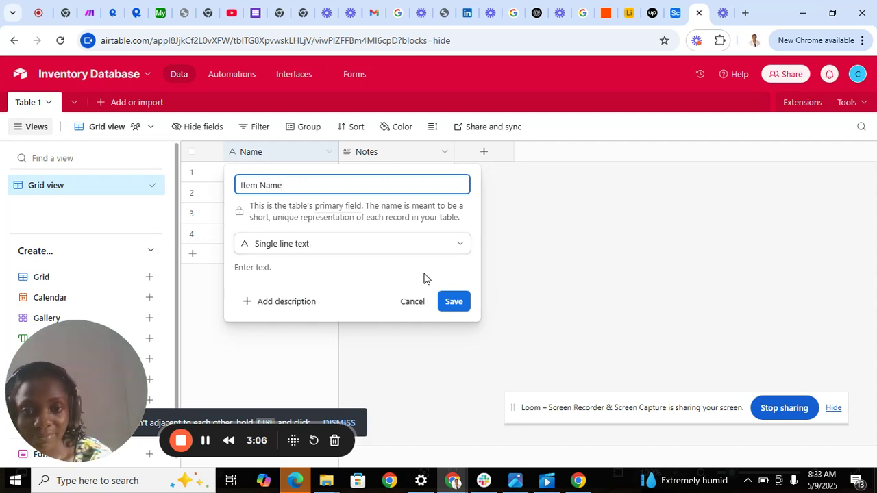
click(451, 302)
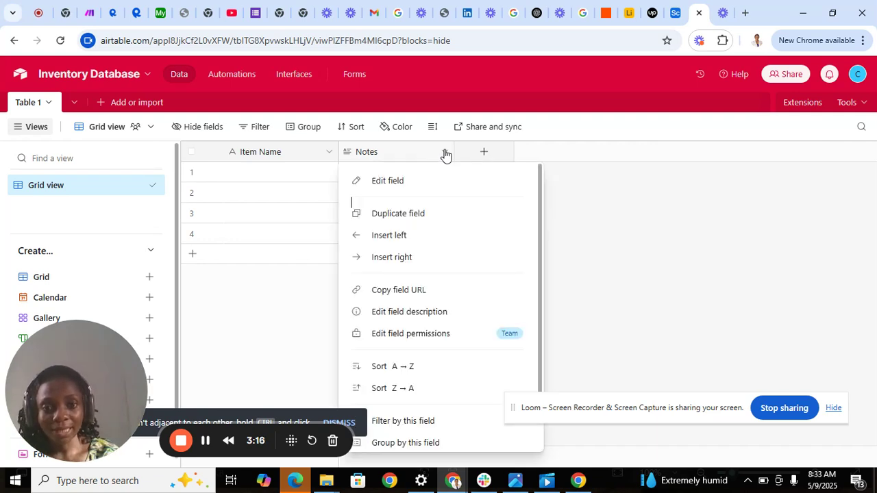
Step: Delete the Notes field from the table
click(445, 153)
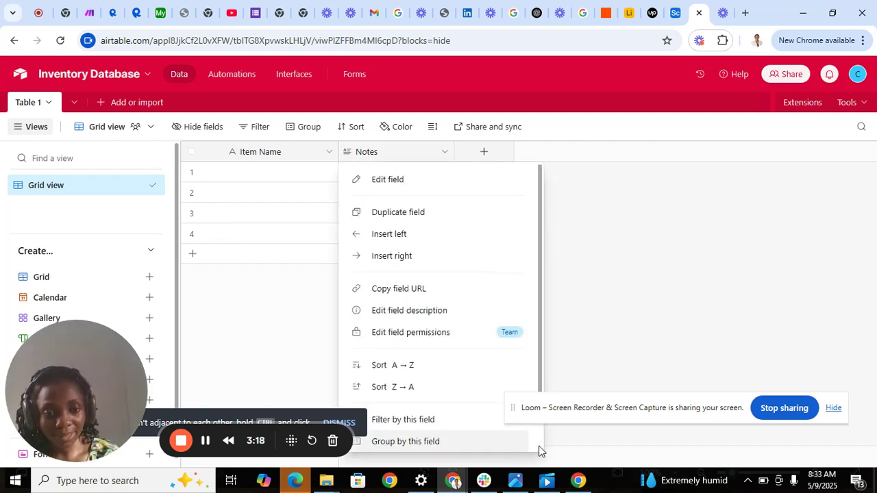
scroll(538, 447, down, 2)
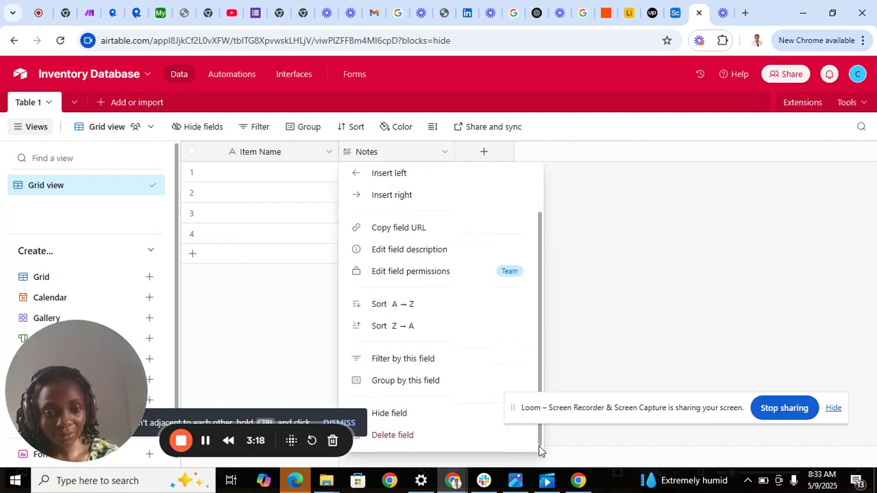
click(445, 435)
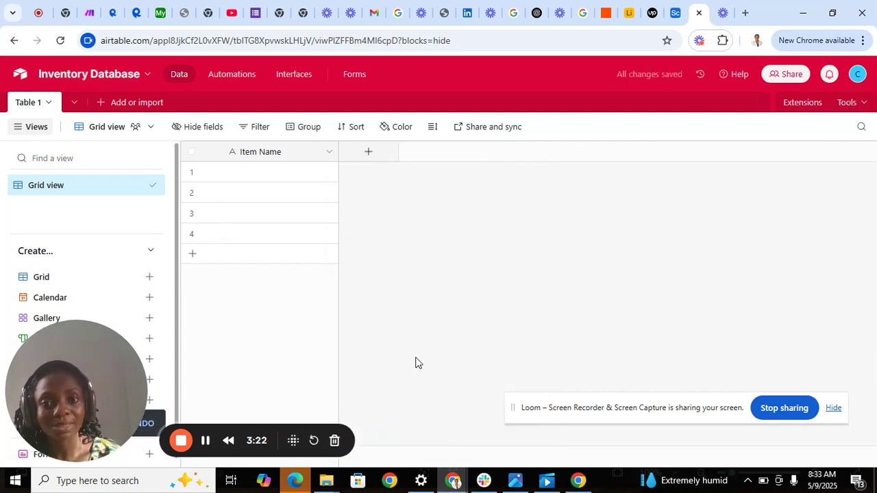
Step: Begin a new Single select field and name it Category
click(368, 154)
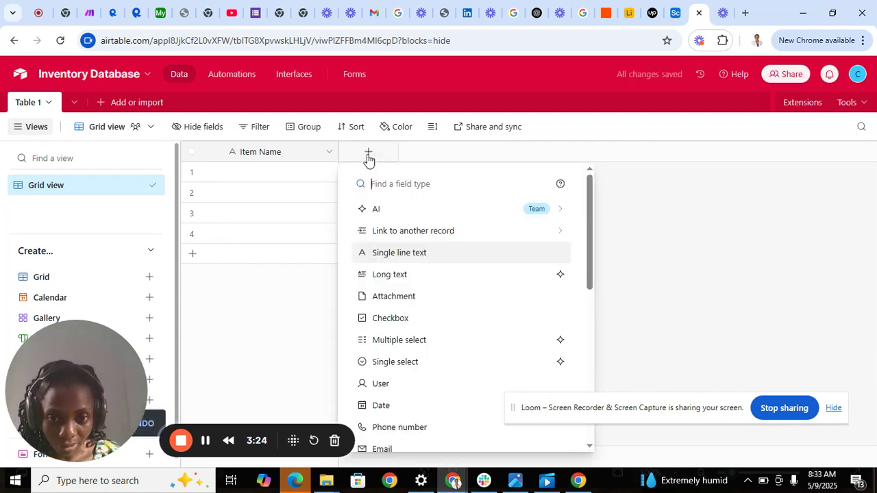
click(589, 446)
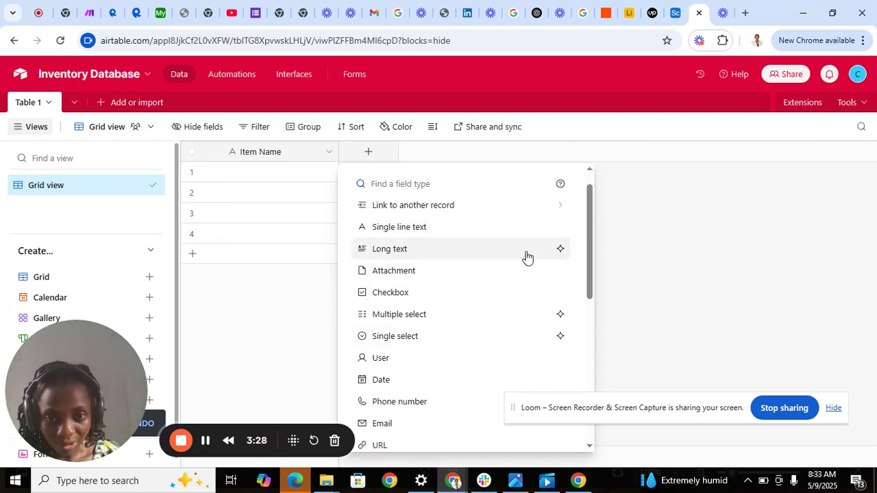
click(453, 336)
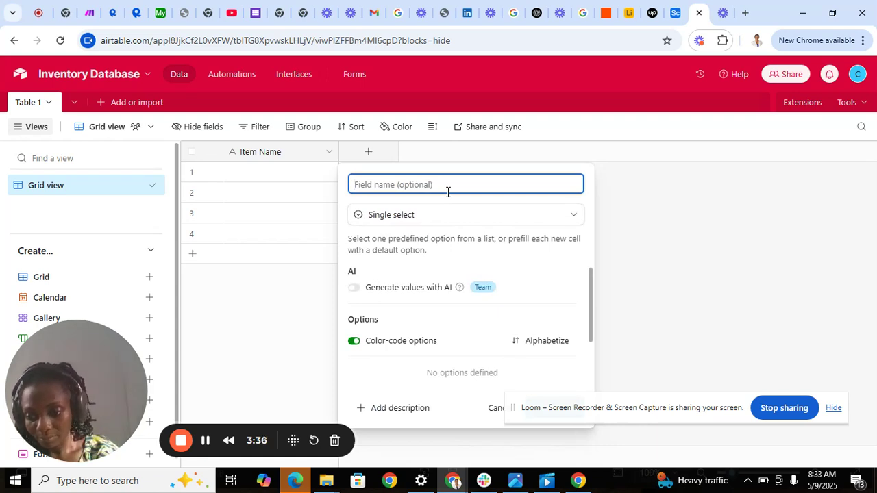
text(C)
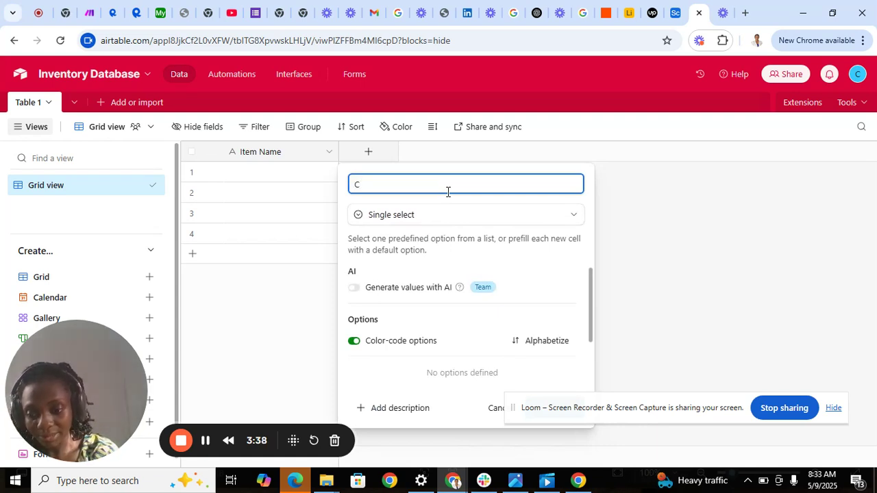
text(ate)
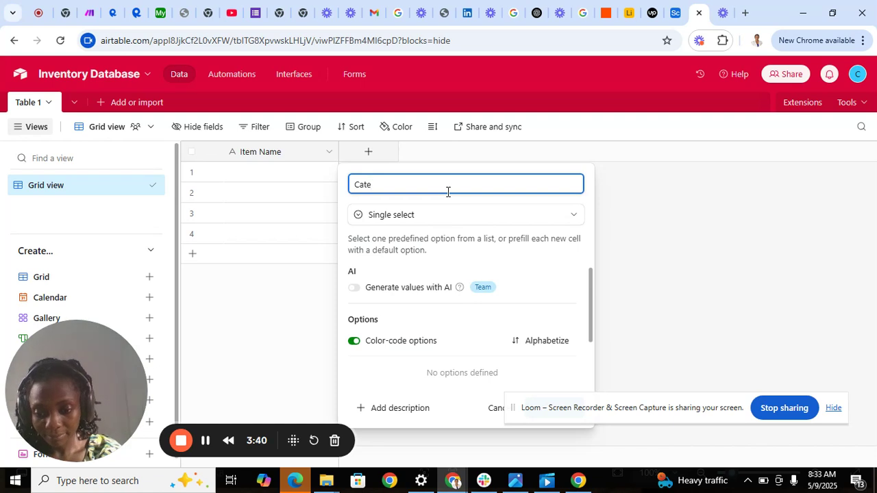
text(gory)
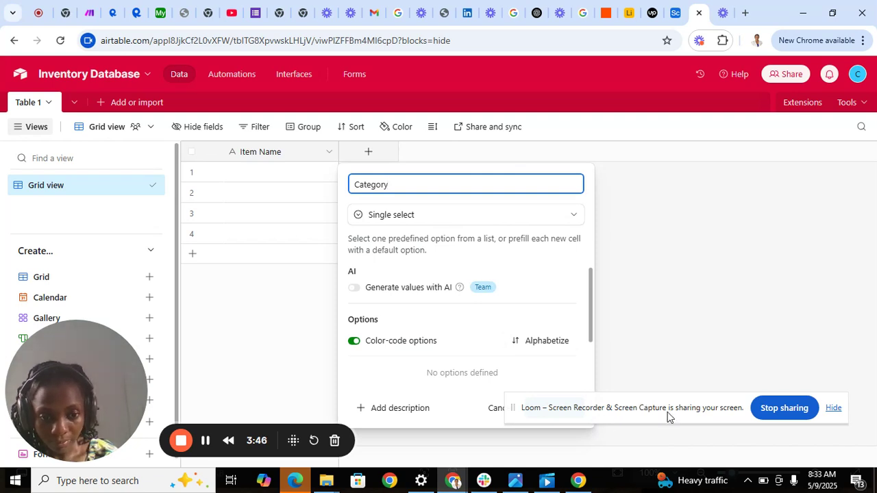
drag(619, 409, 644, 473)
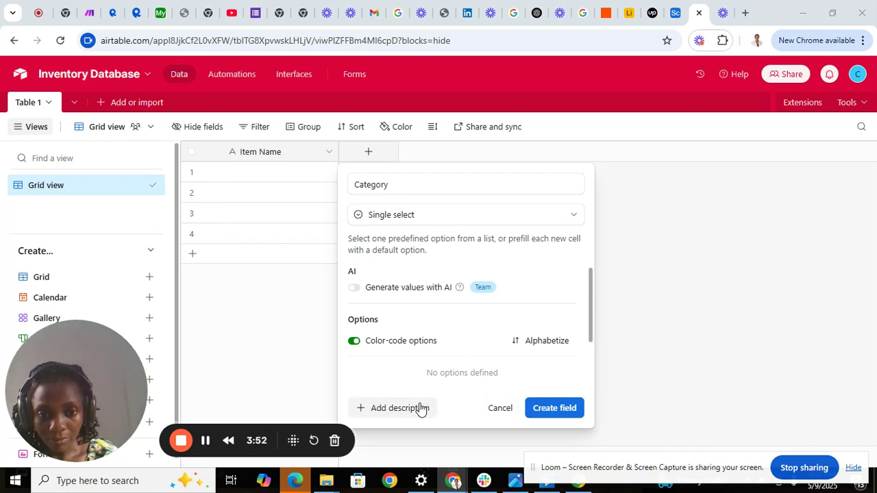
Step: Browse the field types, dismiss the AI upgrade offer and discard the unfinished field
click(447, 217)
click(445, 218)
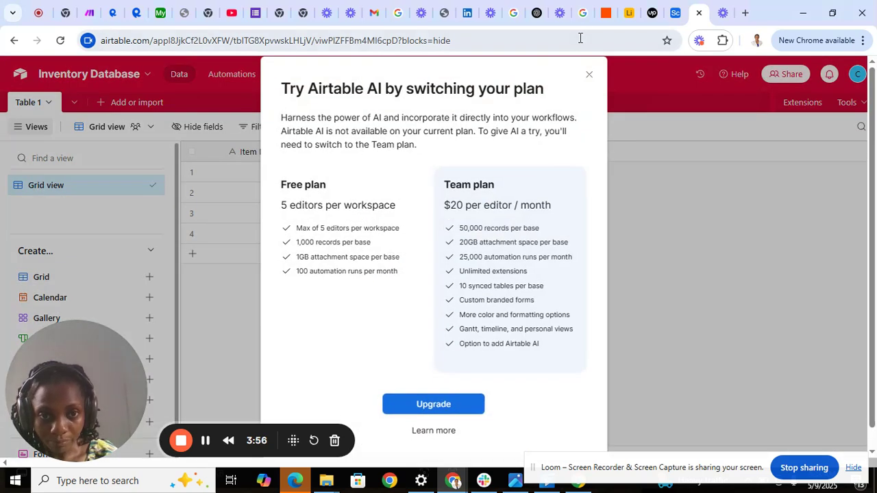
click(589, 74)
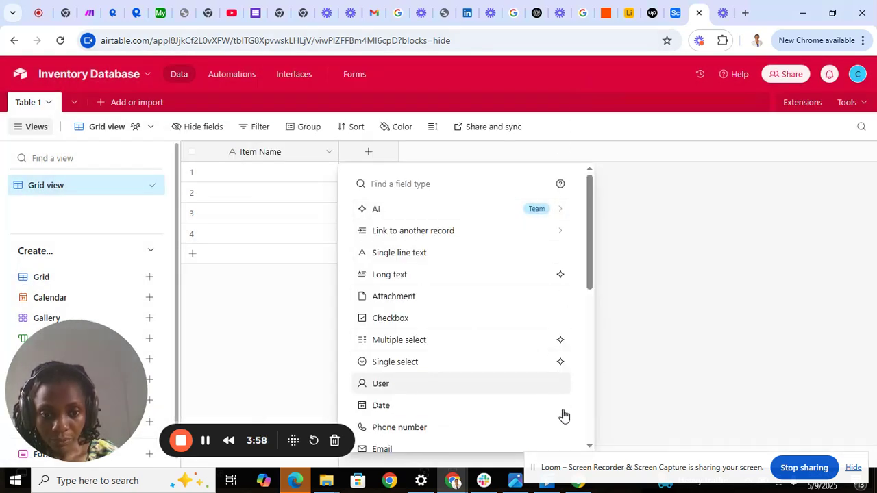
click(589, 447)
scroll(590, 449, down, 5)
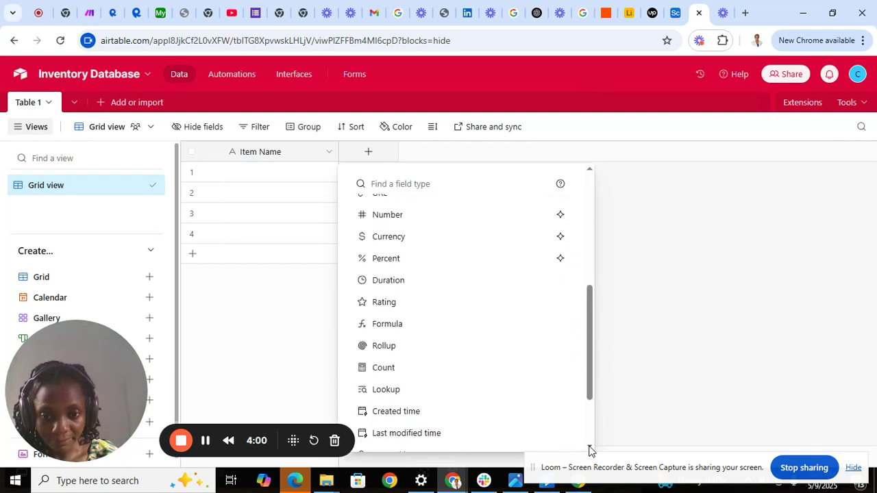
click(589, 170)
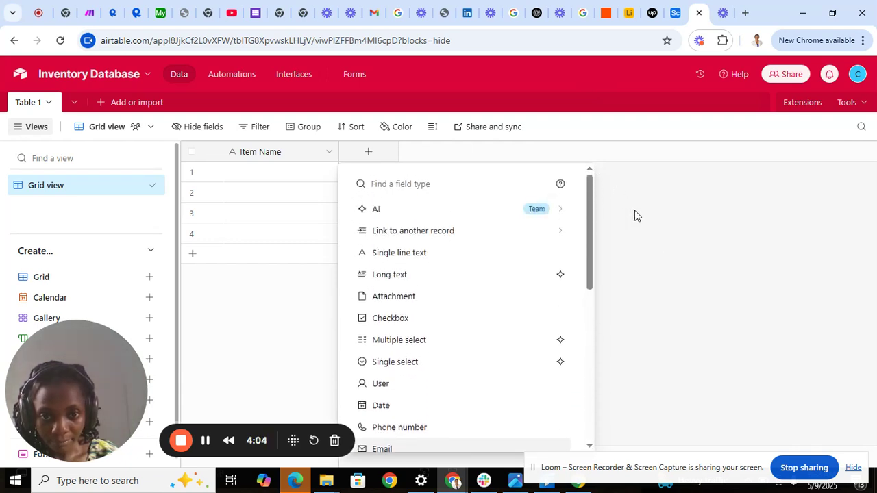
click(662, 258)
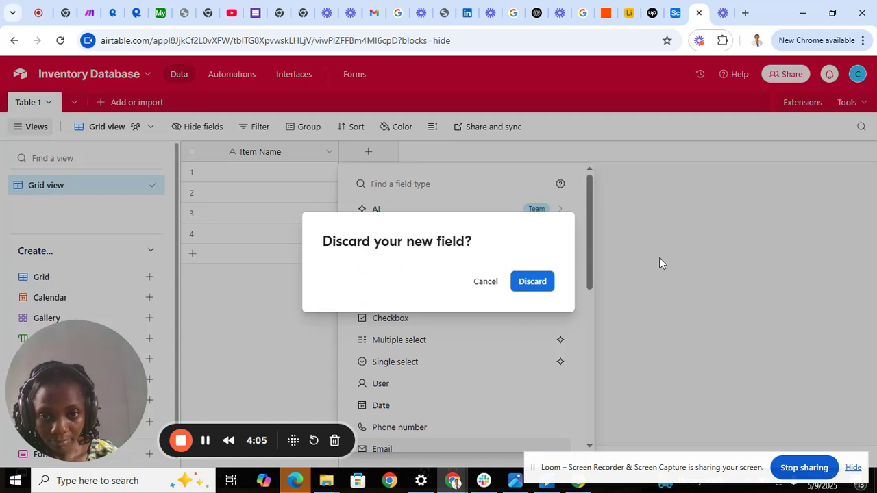
click(533, 288)
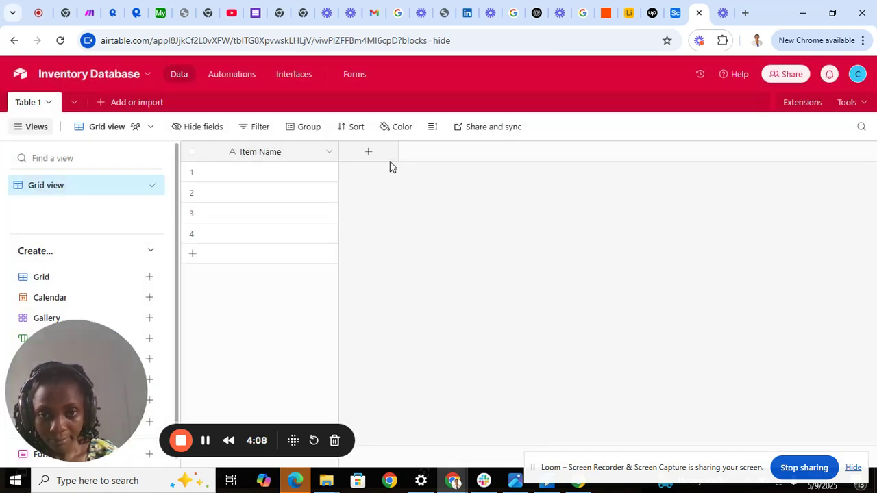
Step: Create a Single select field named Category beside Item Name
click(370, 151)
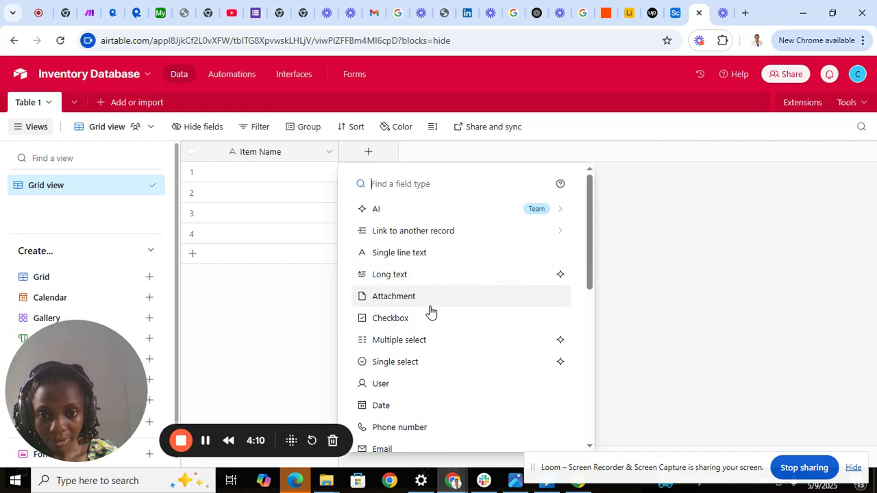
click(426, 368)
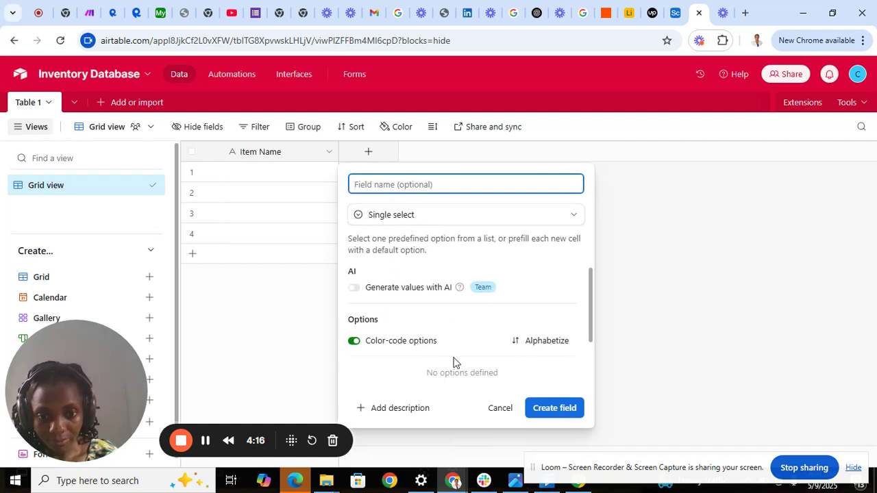
click(400, 409)
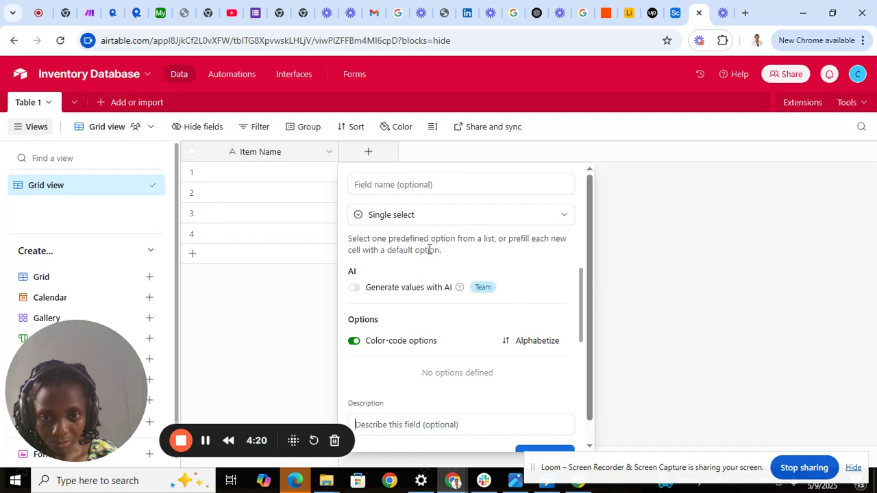
click(397, 186)
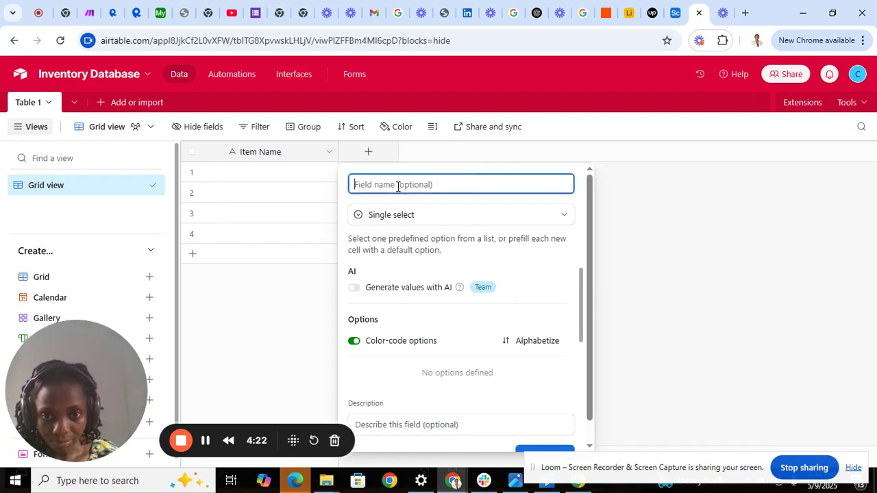
text(Ca)
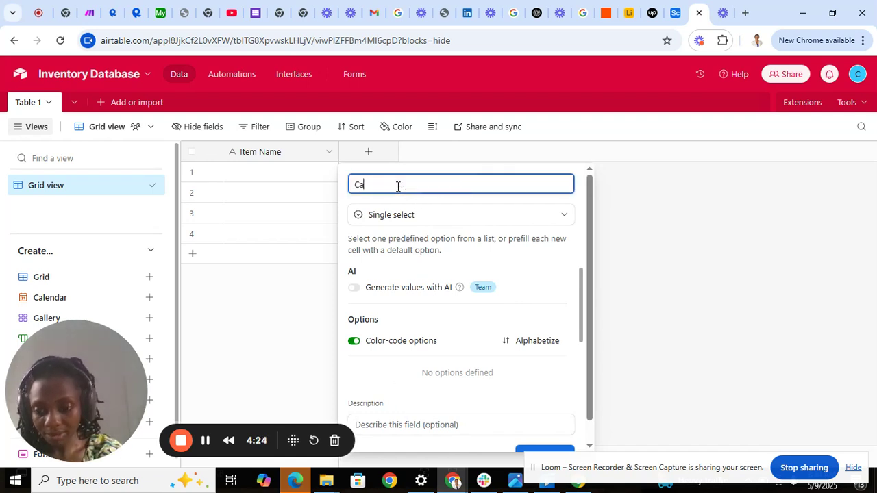
text(tegory)
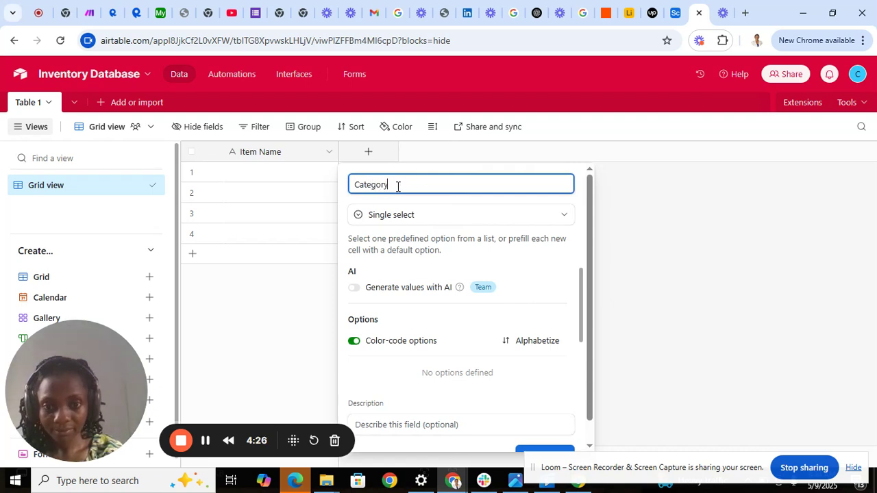
click(589, 446)
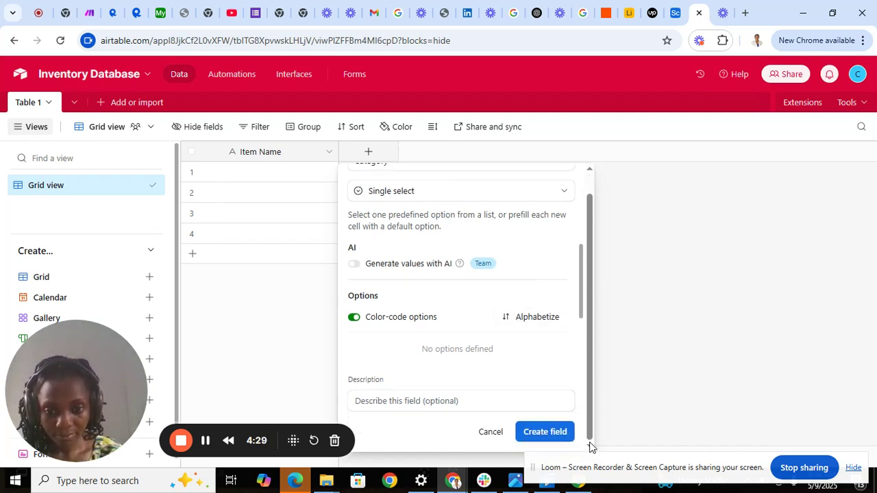
click(553, 432)
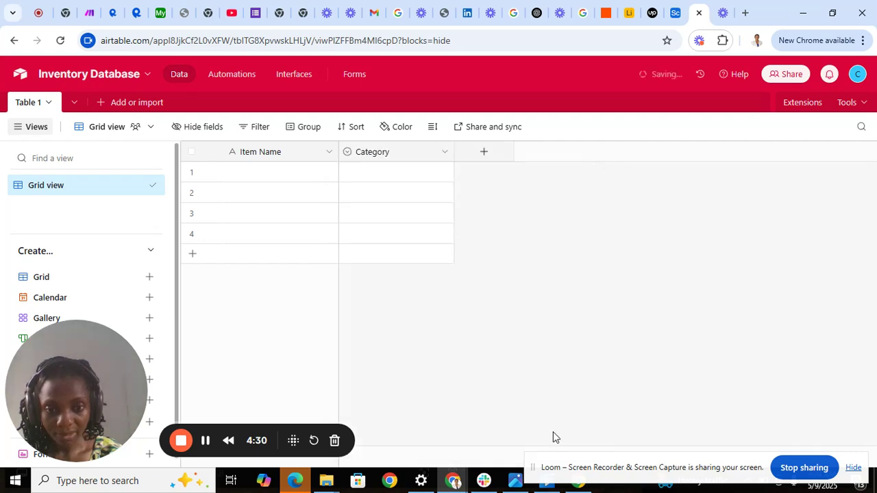
Step: Add another field and set its type to Number
click(485, 153)
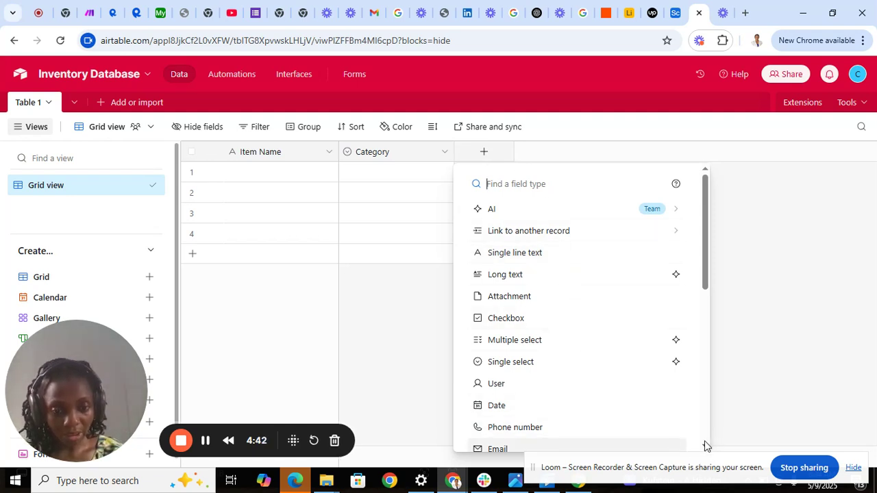
scroll(705, 444, down, 5)
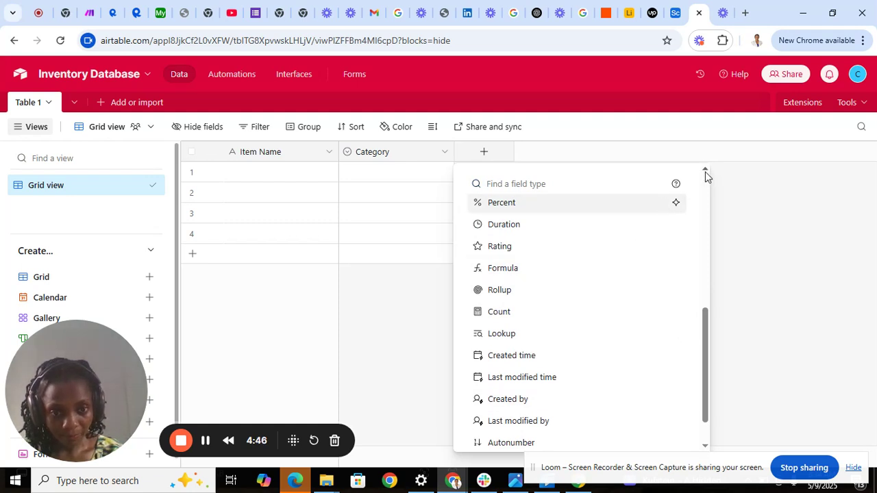
scroll(705, 171, up, 2)
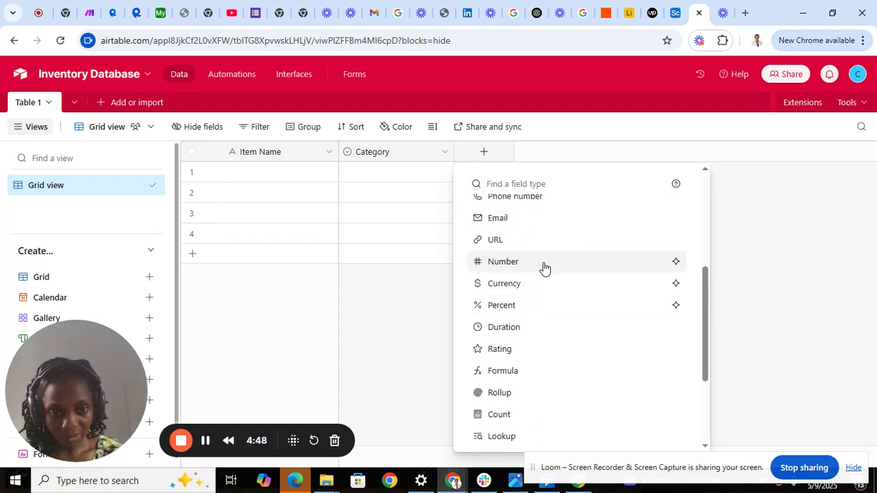
click(544, 268)
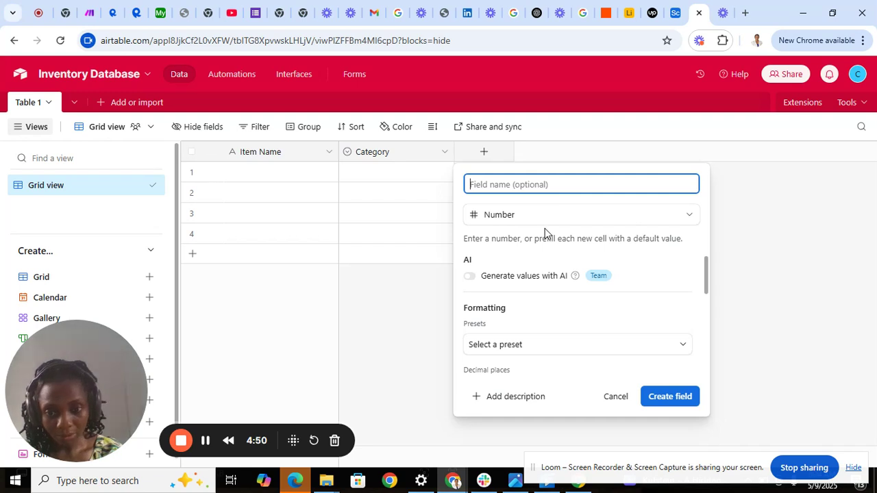
Step: Name the new Number field STOCK QUANTITY
text(S)
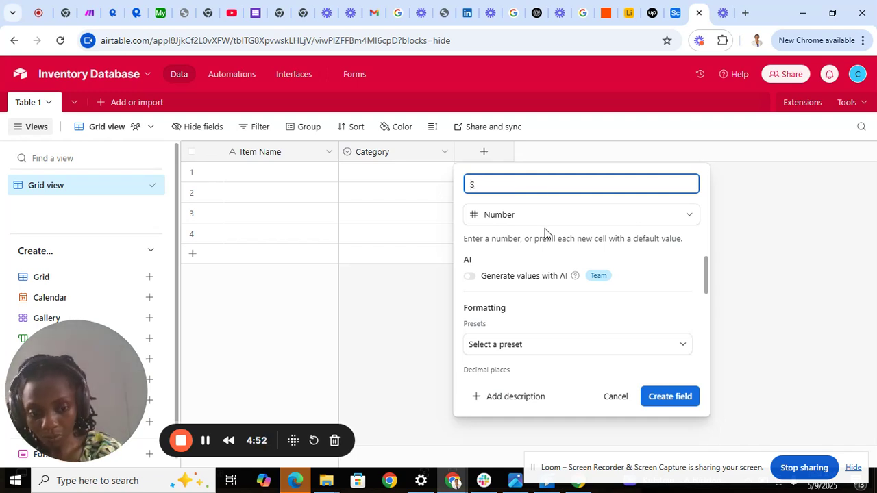
key(BackSpace)
text(S)
key(BackSpace)
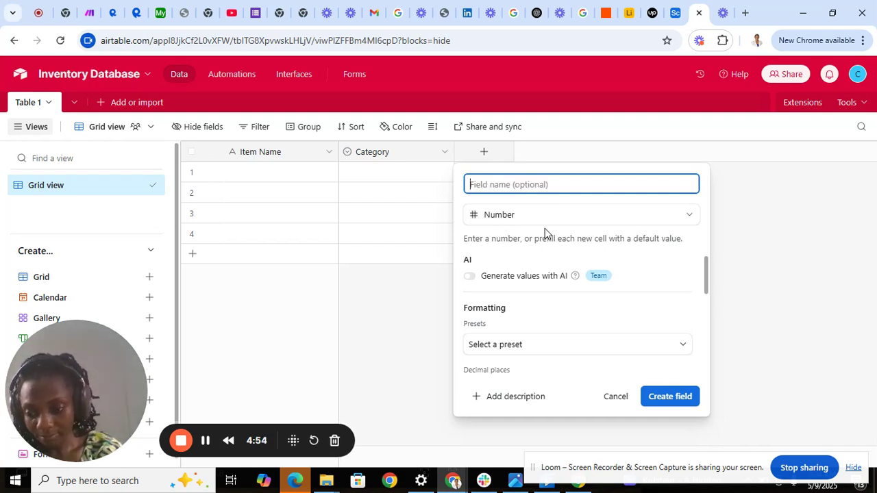
text(S)
key(BackSpace)
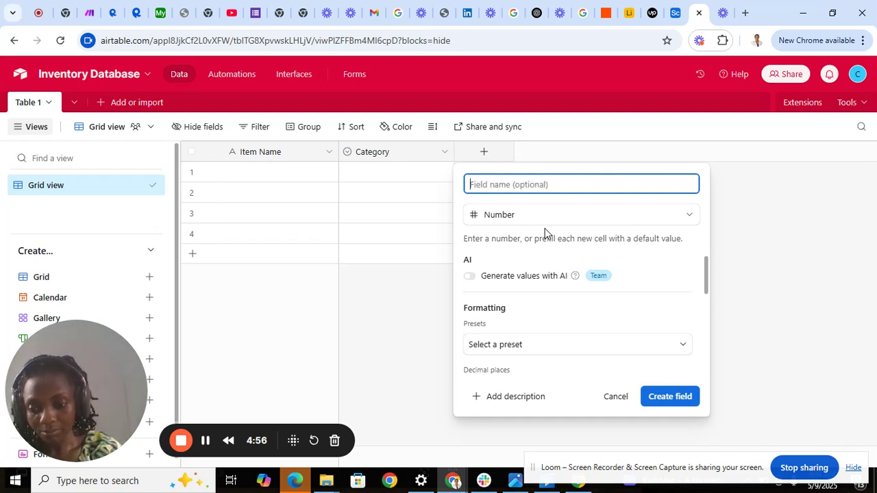
text(S)
key(BackSpace)
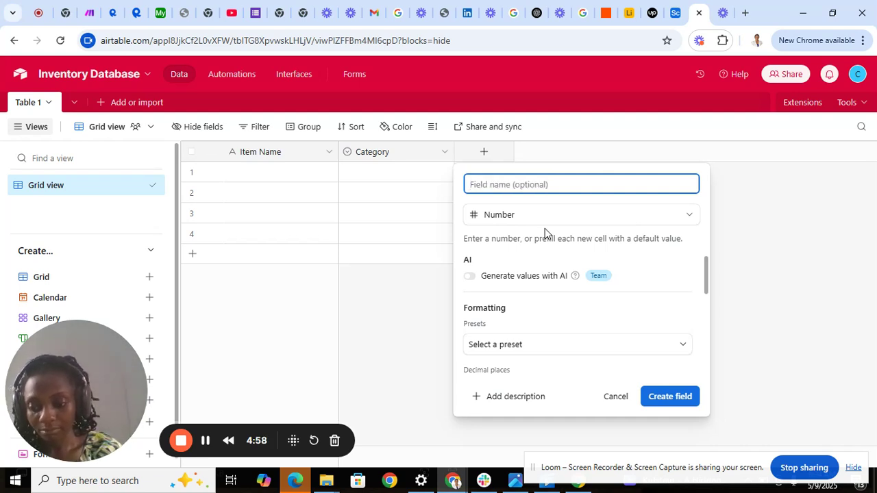
text(S)
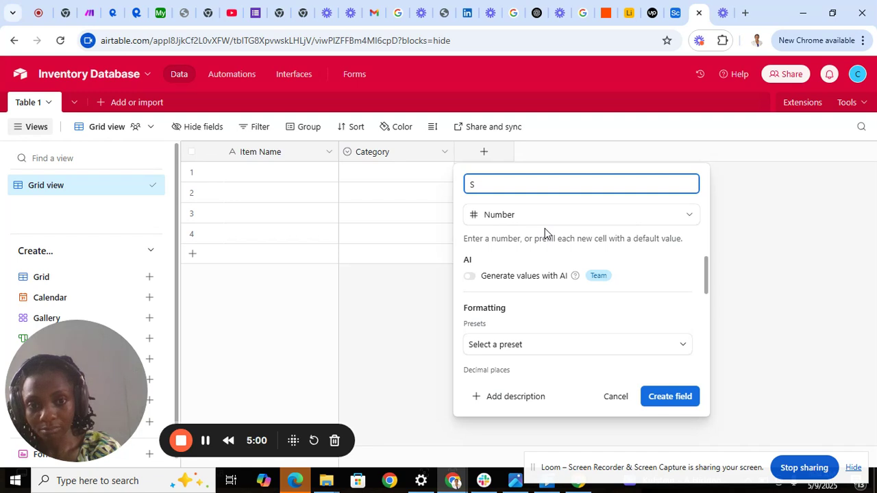
key(BackSpace)
text(S)
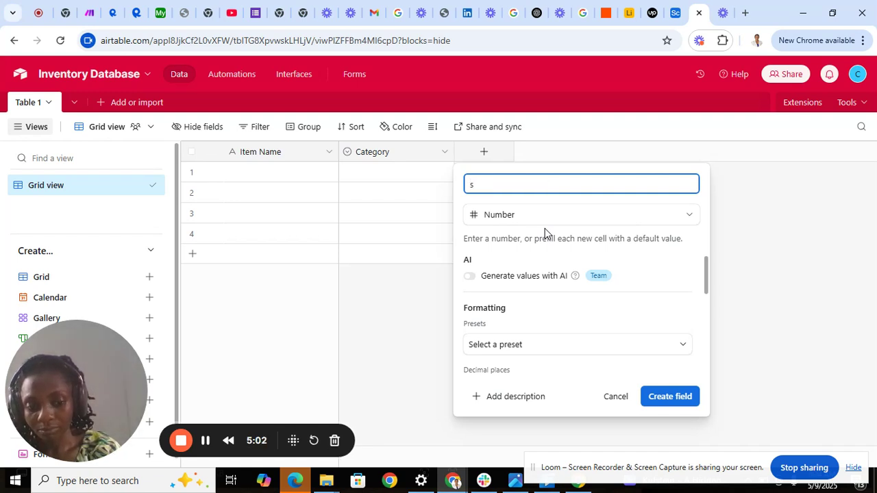
key(BackSpace)
text(S)
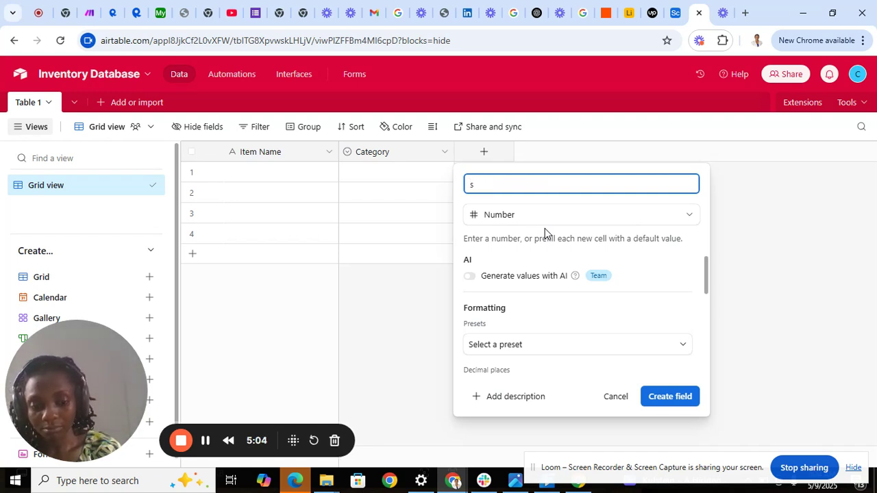
key(BackSpace)
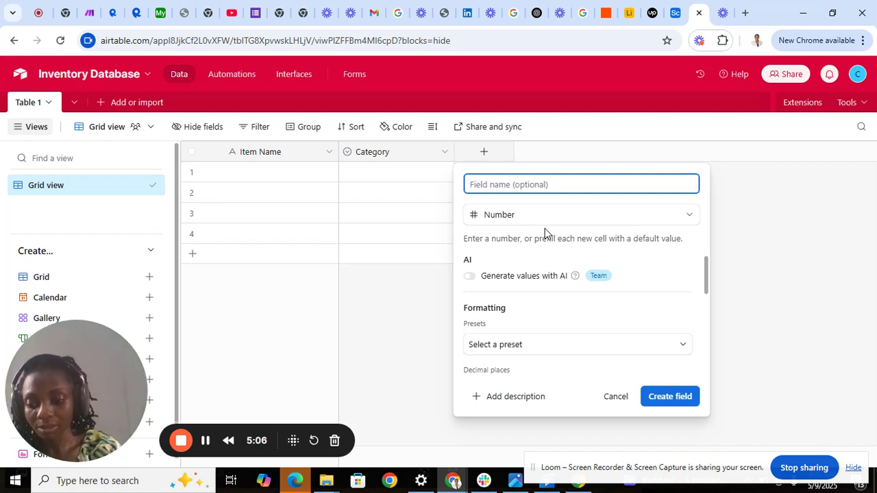
text(STO)
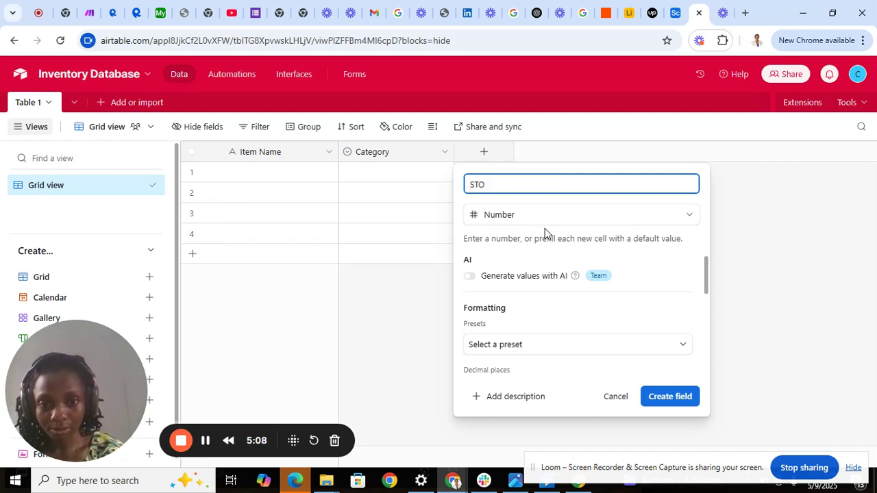
text(CK QUA)
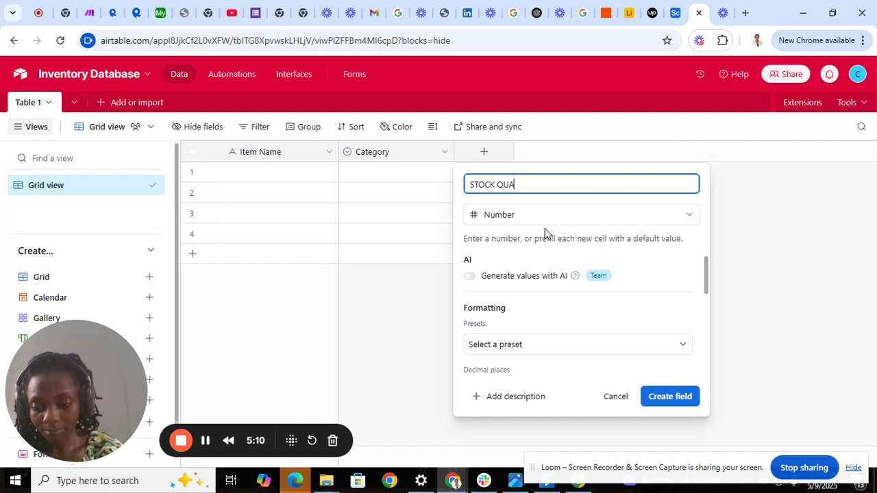
text(NTITY)
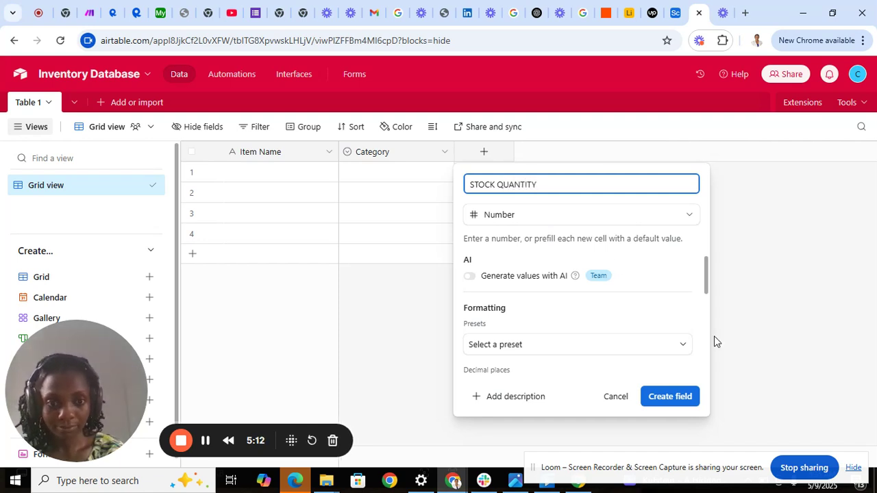
Step: Save STOCK QUANTITY, then create a Currency field named Value using $ with 2 decimals
click(658, 397)
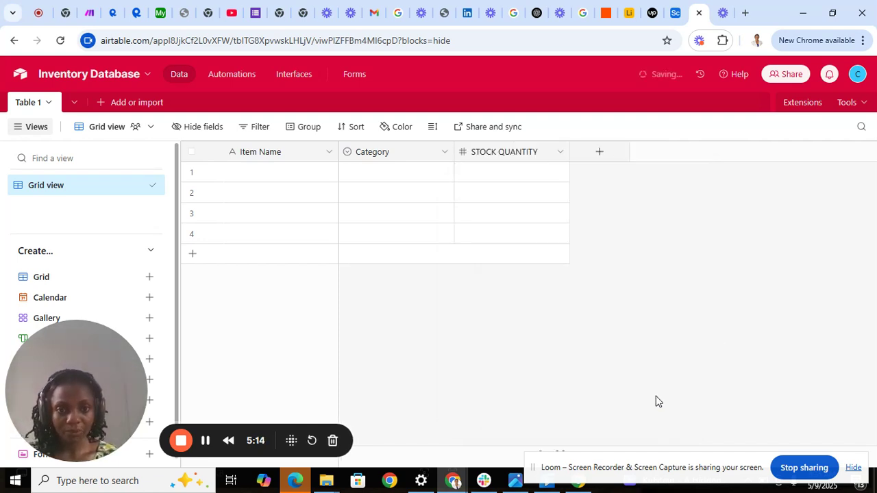
click(594, 161)
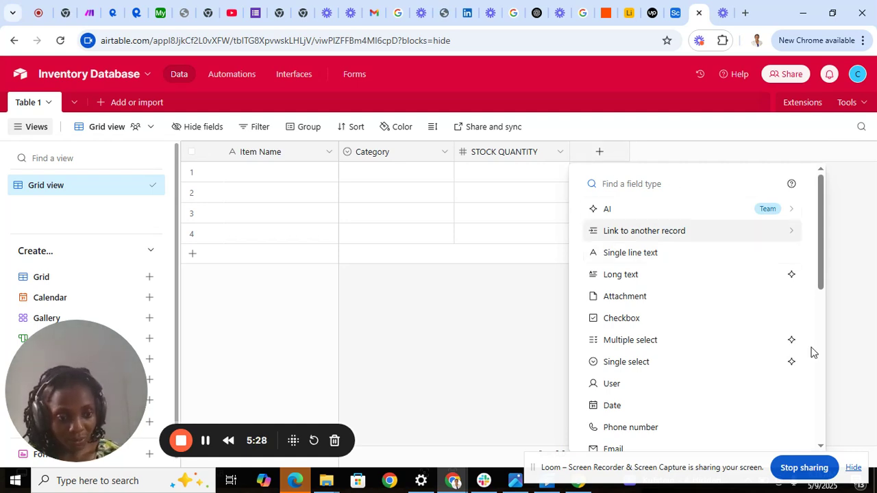
click(822, 447)
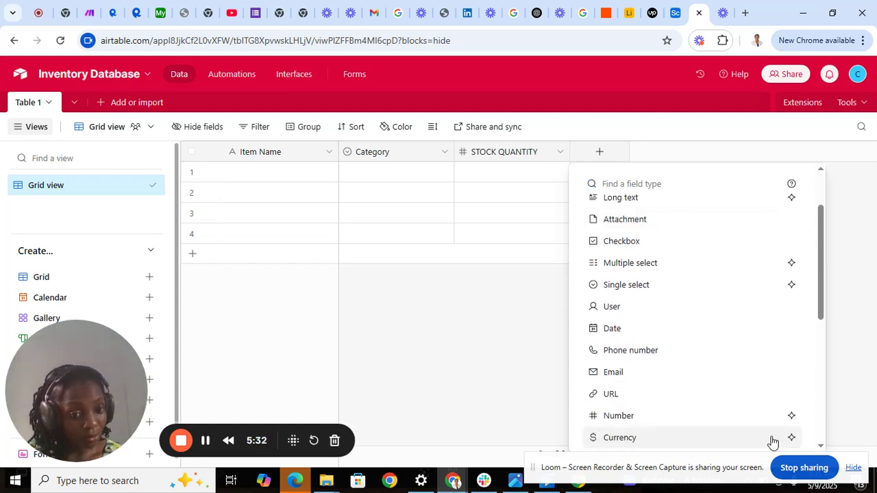
click(676, 439)
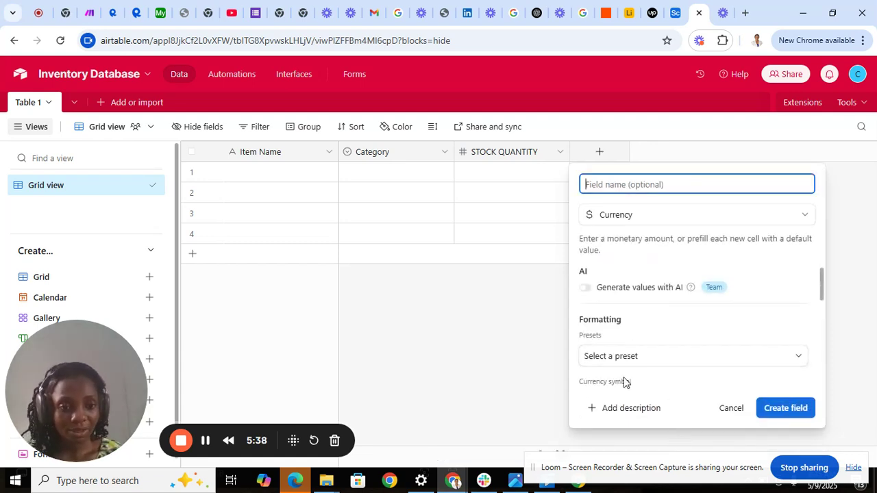
click(616, 357)
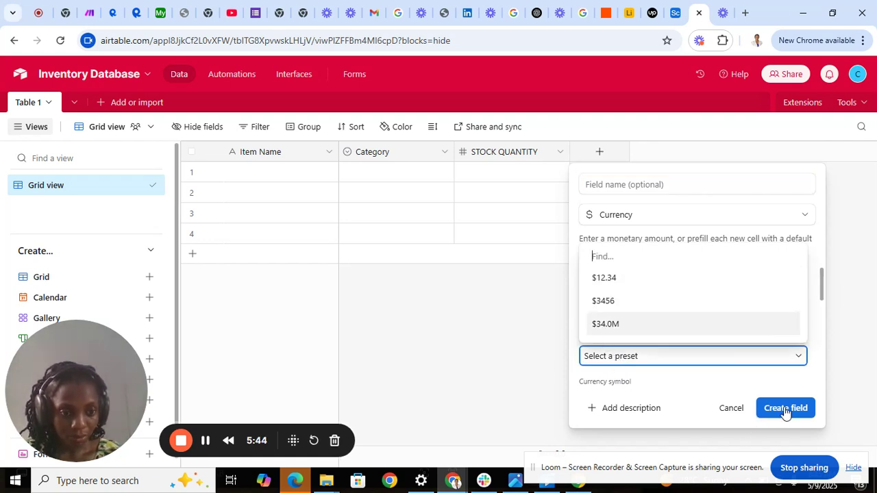
click(695, 381)
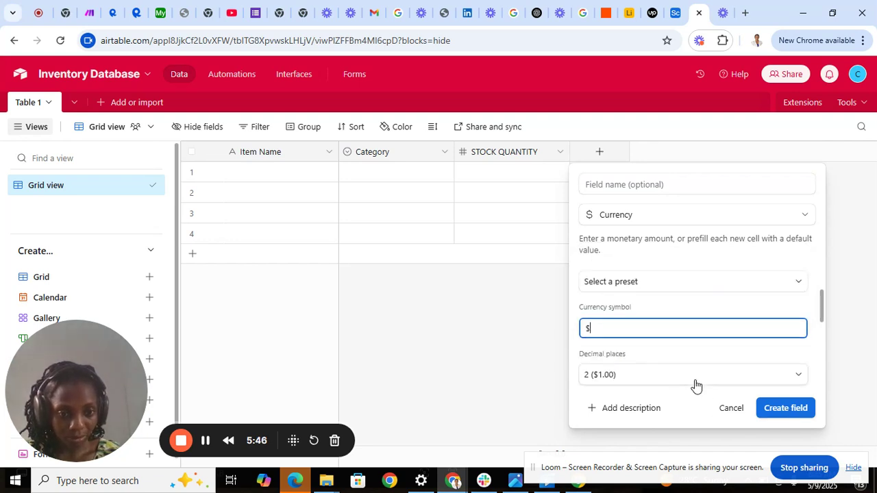
click(784, 416)
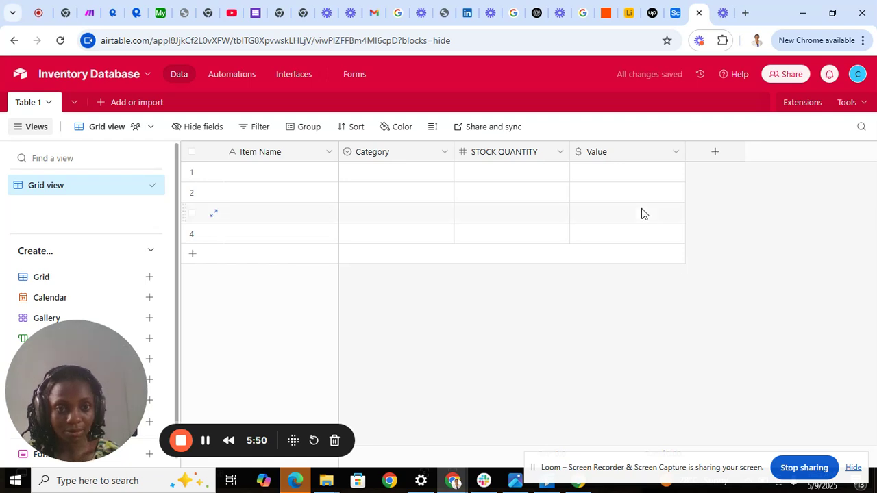
Step: Change the currency column's name from Value to PRICE PER QUANTITY and save
click(619, 159)
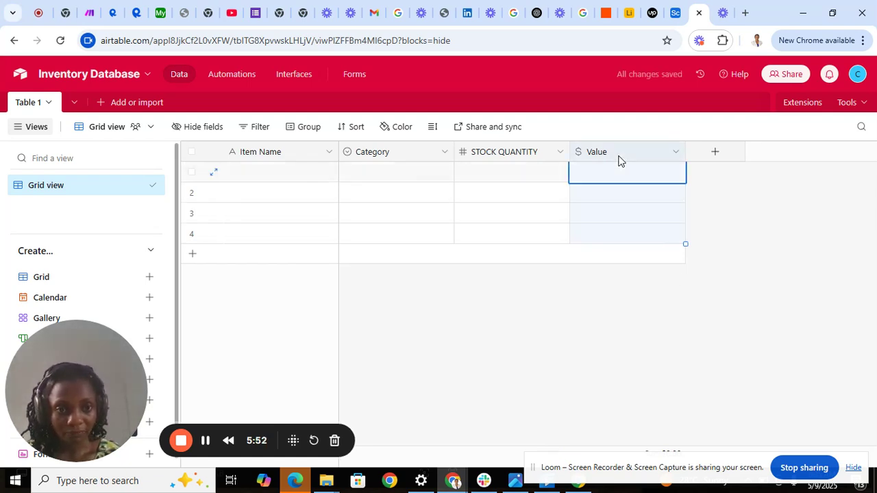
double_click(619, 160)
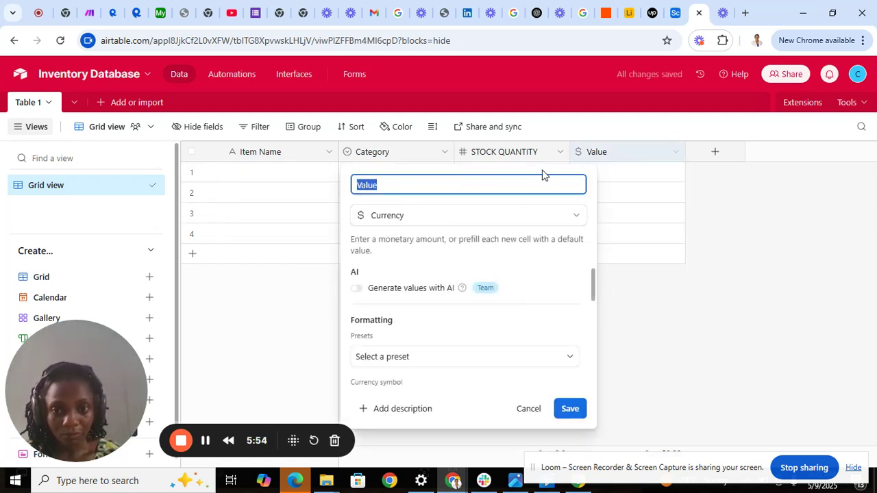
key(BackSpace)
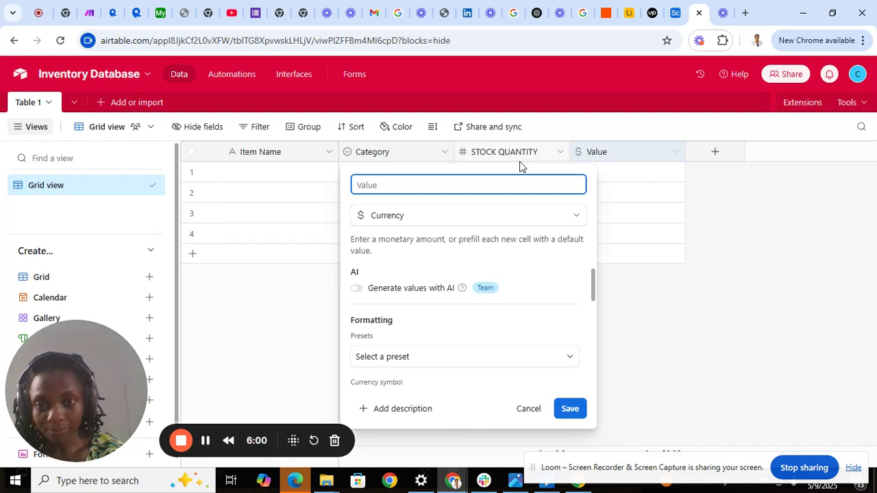
text(p)
key(BackSpace)
text(PRI)
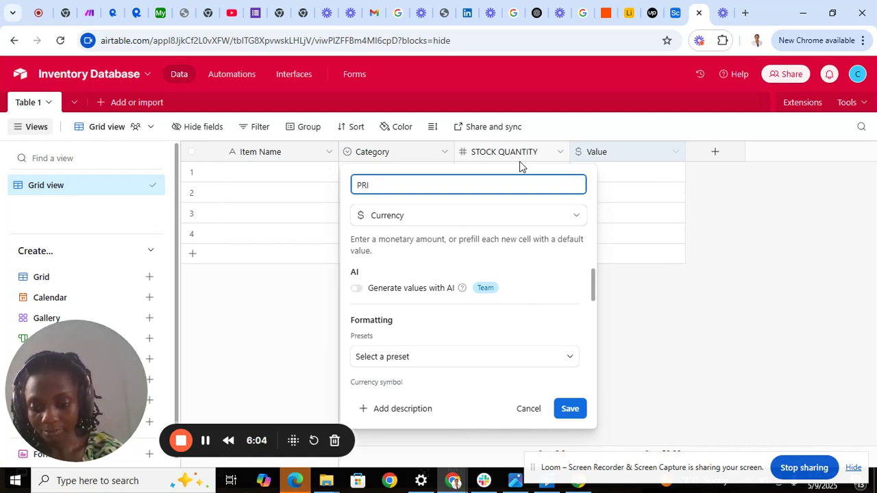
text(CE PER Q)
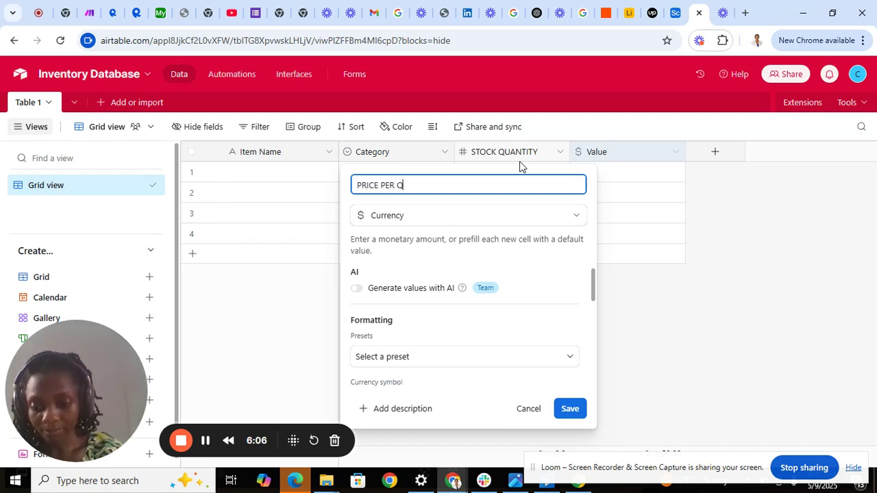
text(UANTITY)
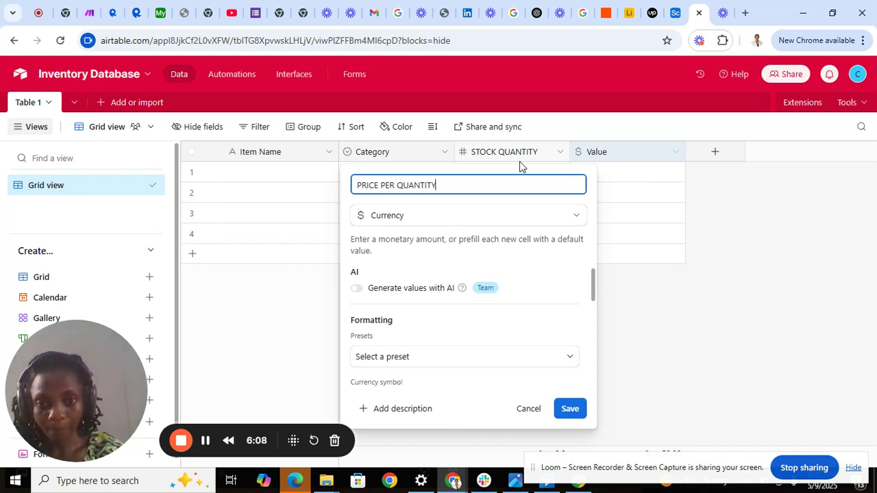
click(580, 412)
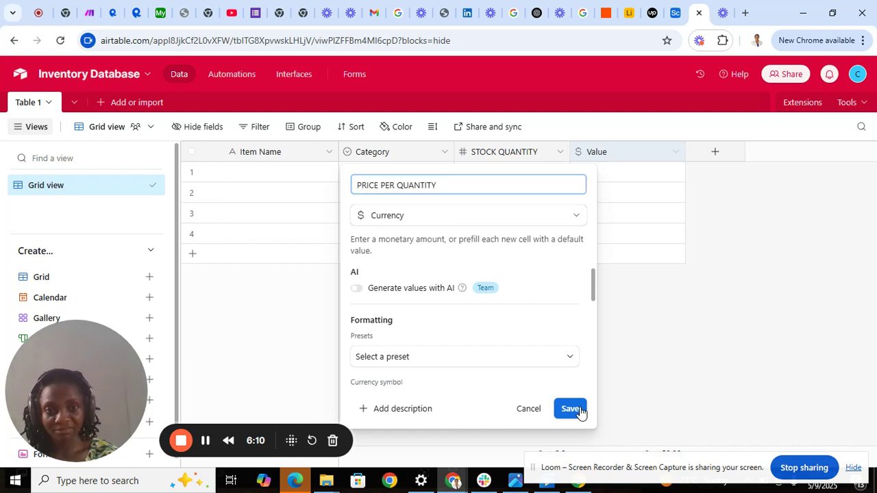
Step: Create a new Single line text field named SUPPLIER NAME
click(715, 151)
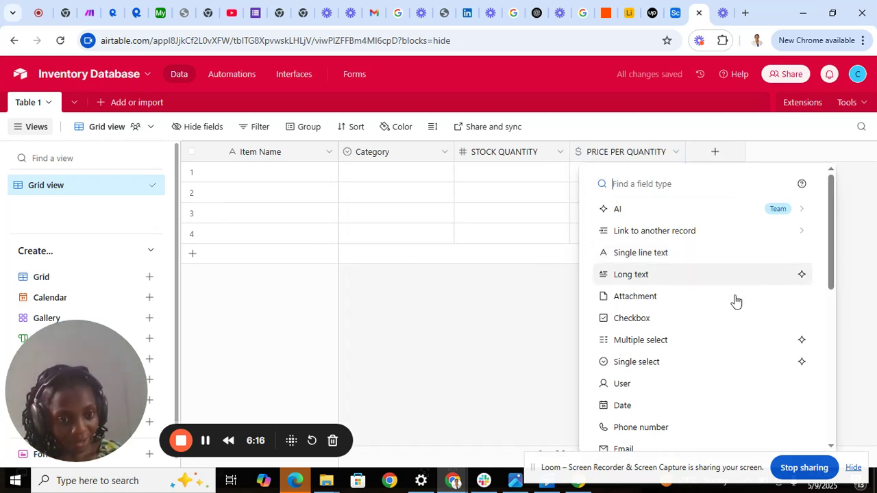
click(686, 259)
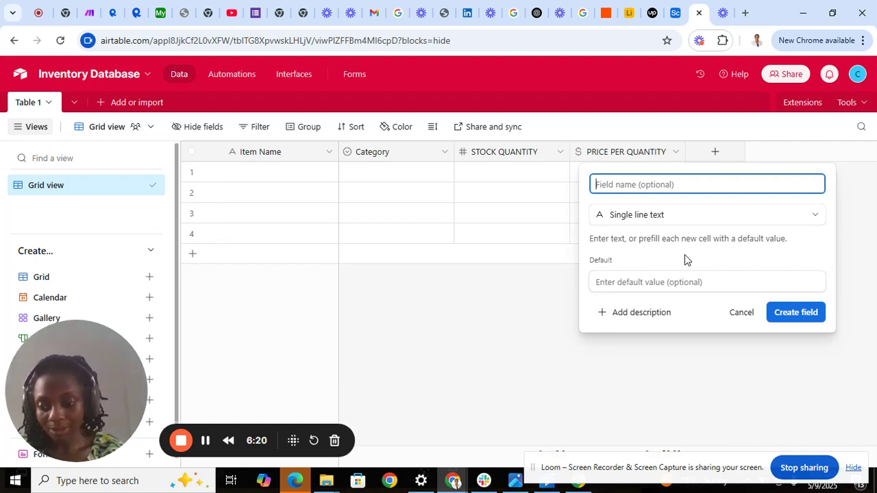
text(SUP)
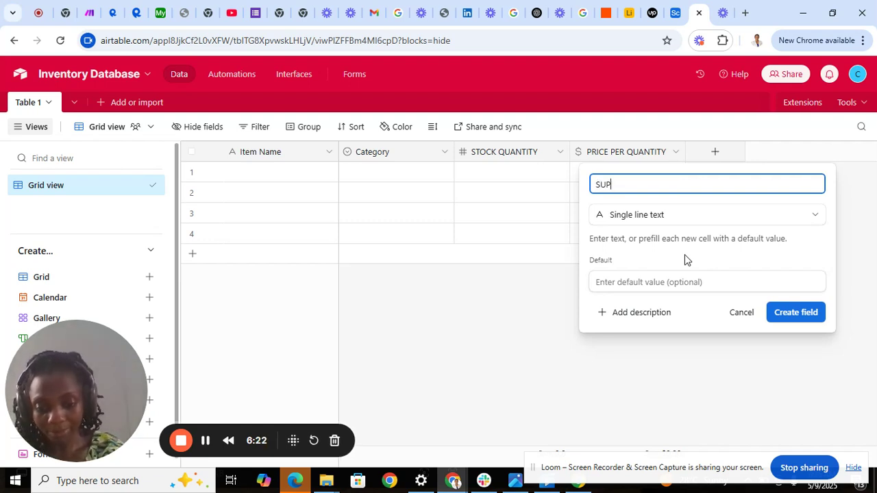
text(PLIER )
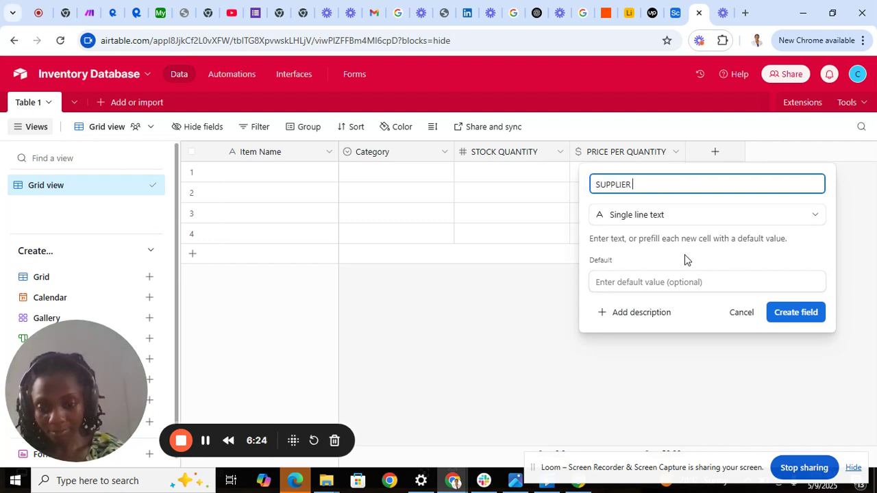
text(NAME)
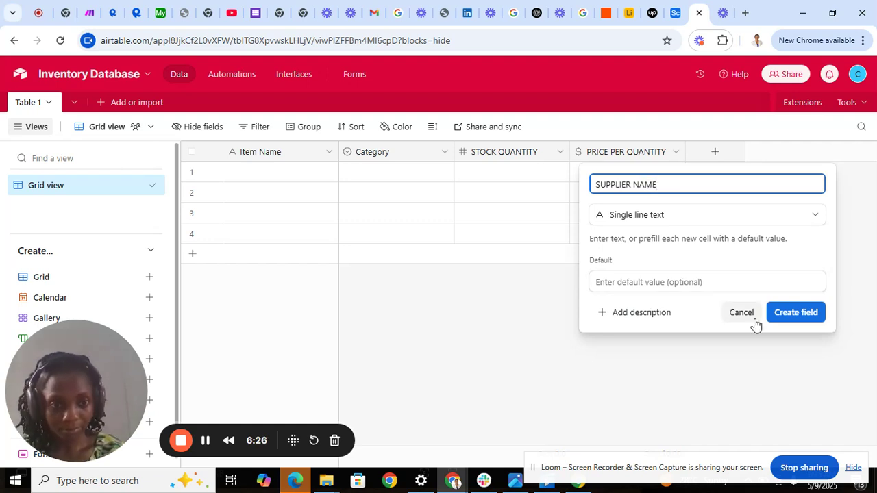
click(793, 313)
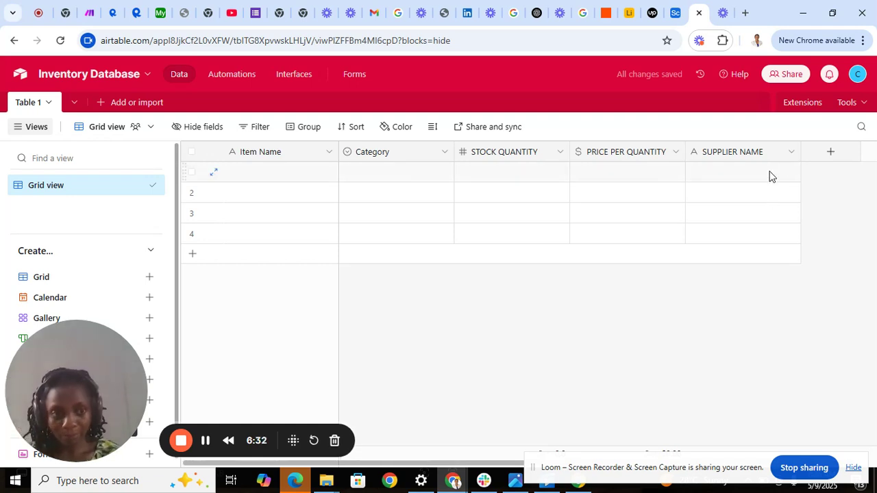
Step: Create a new Checkbox field named IN STOCK, fixing a typo in the name
click(830, 160)
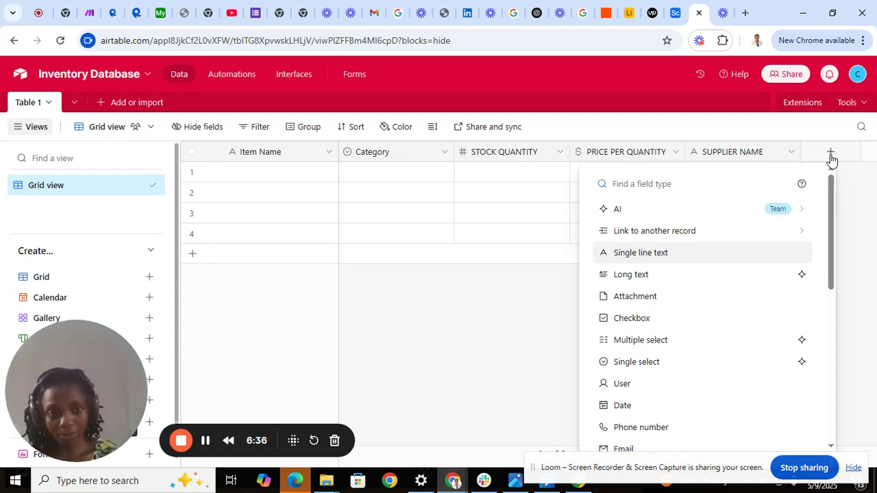
click(730, 322)
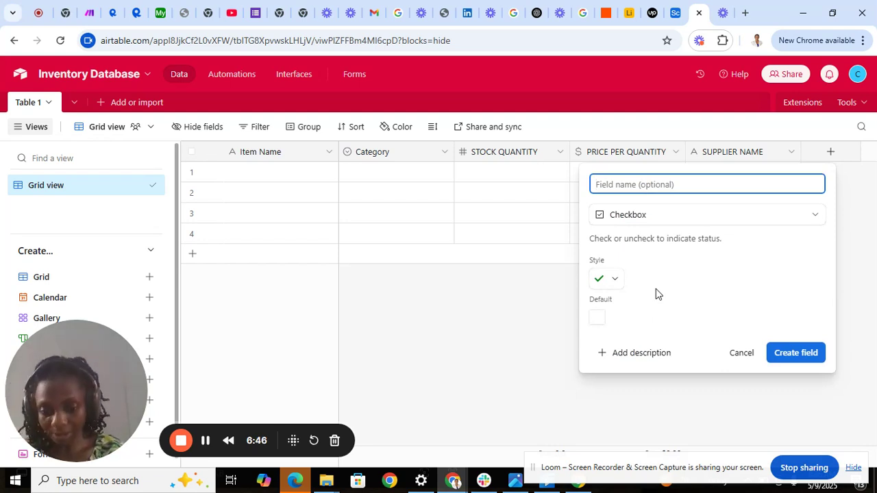
text(IN S)
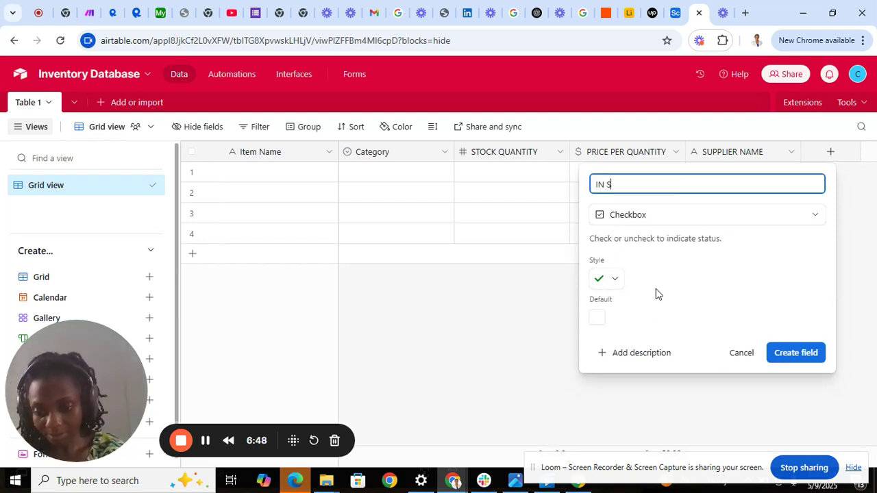
text(TOCK)
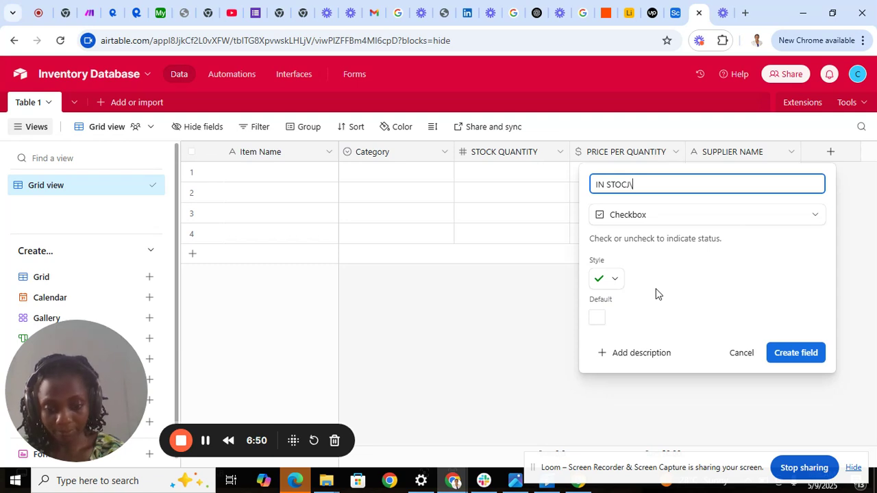
key(BackSpace)
text(K)
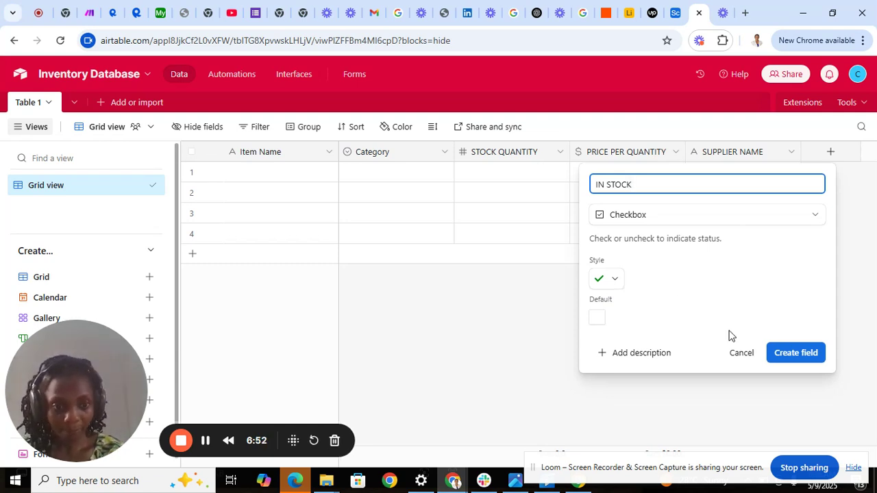
click(793, 355)
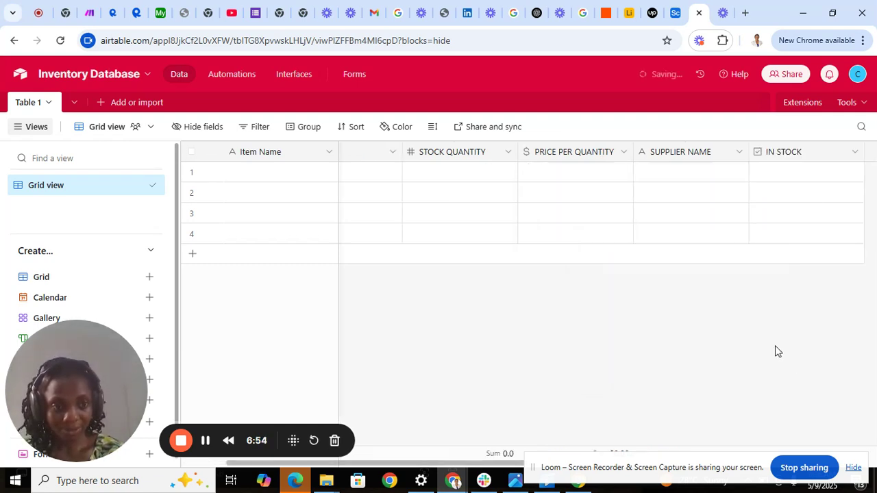
click(854, 154)
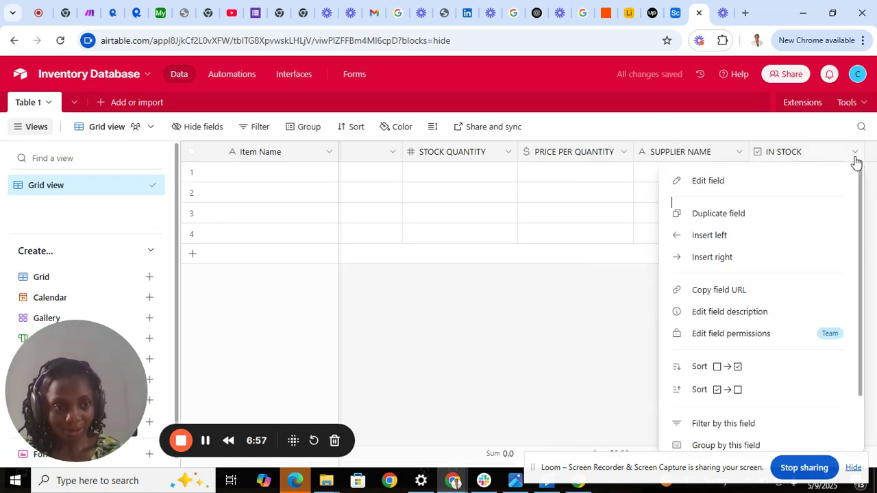
click(591, 340)
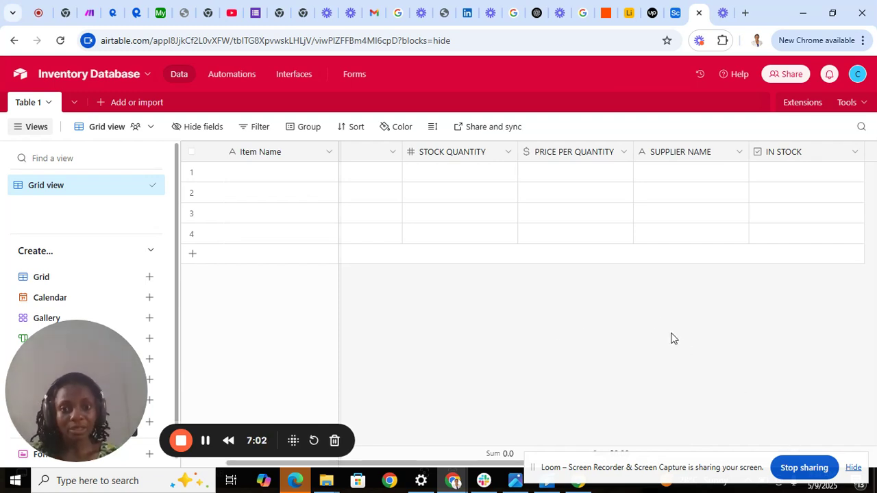
click(298, 187)
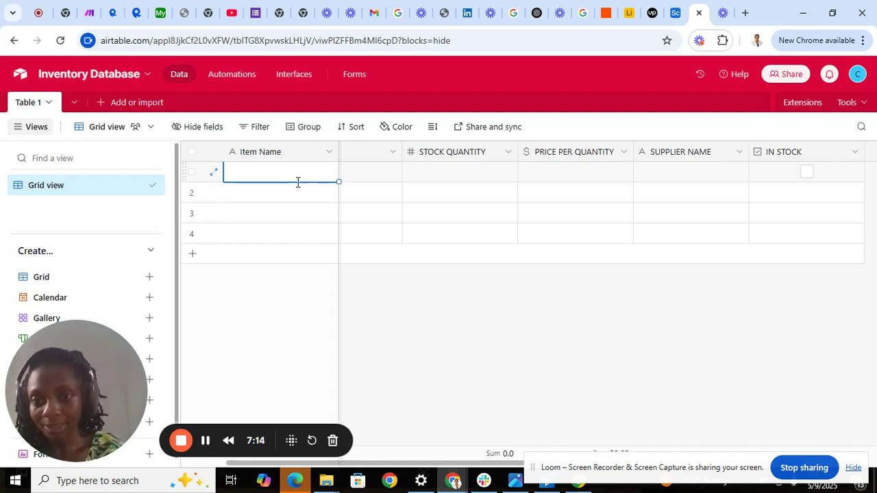
Step: Enter SLIPPERS as row 1's Item Name and delete the Category field
text(SLIPPERS)
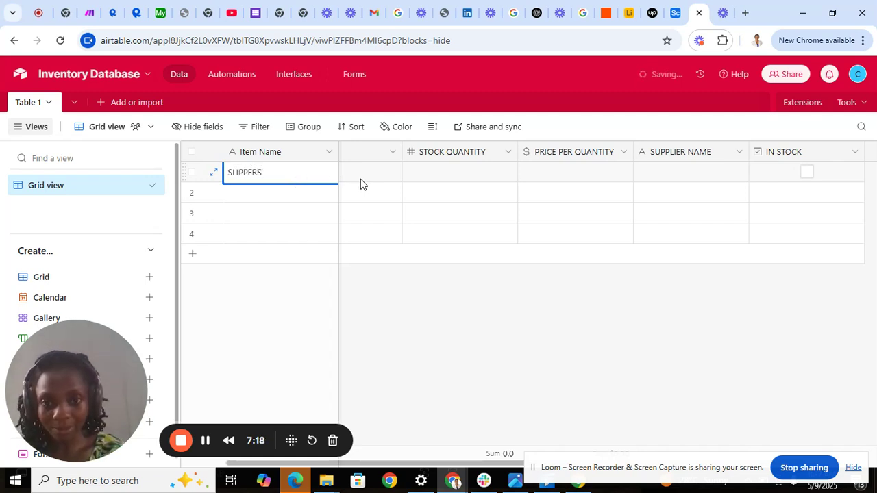
click(411, 179)
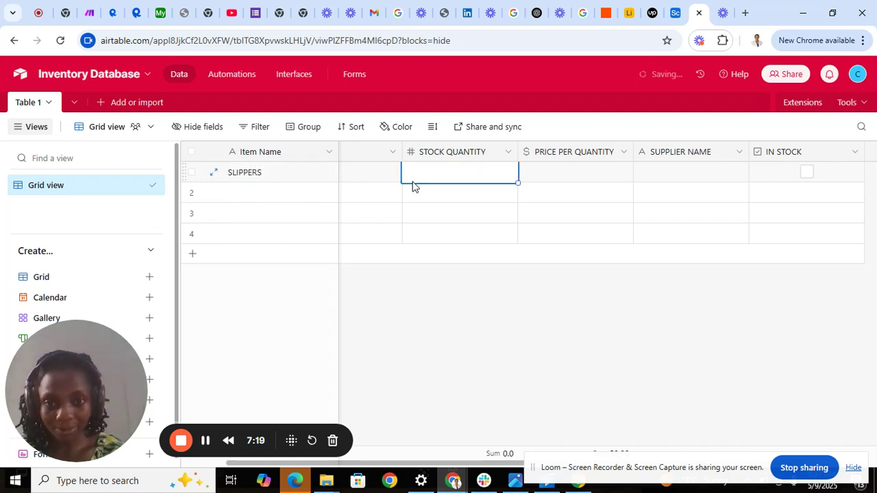
click(392, 154)
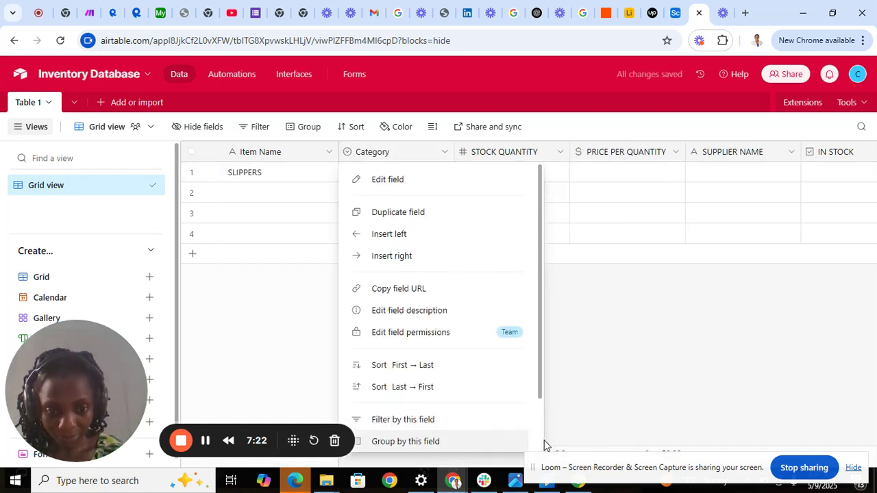
scroll(540, 439, down, 1)
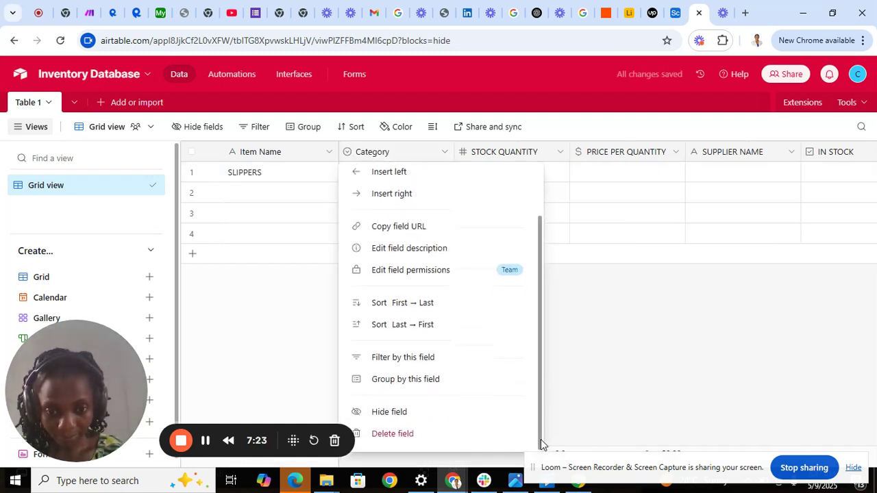
click(462, 433)
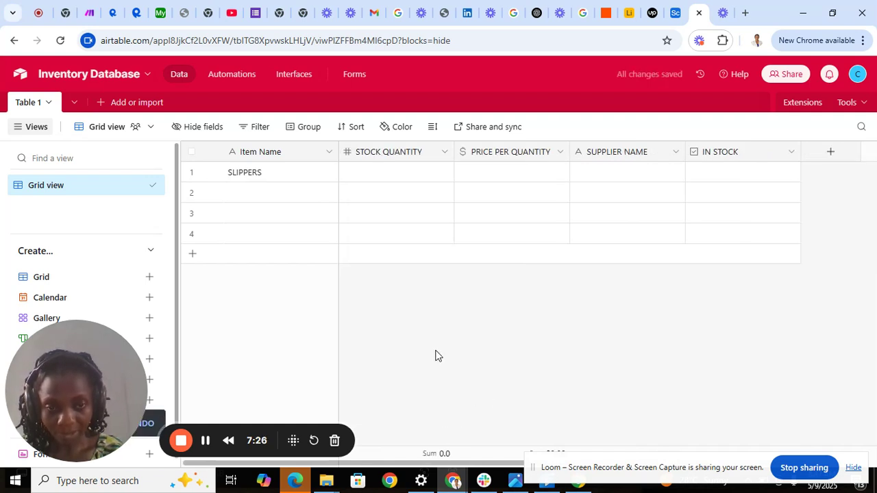
Step: Give SLIPPERS a stock quantity of 2 and a price of $50.00
click(385, 181)
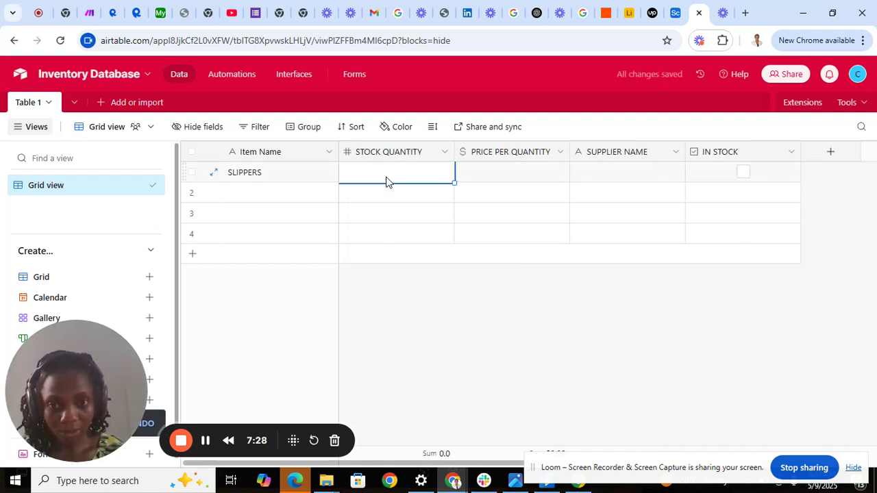
click(387, 179)
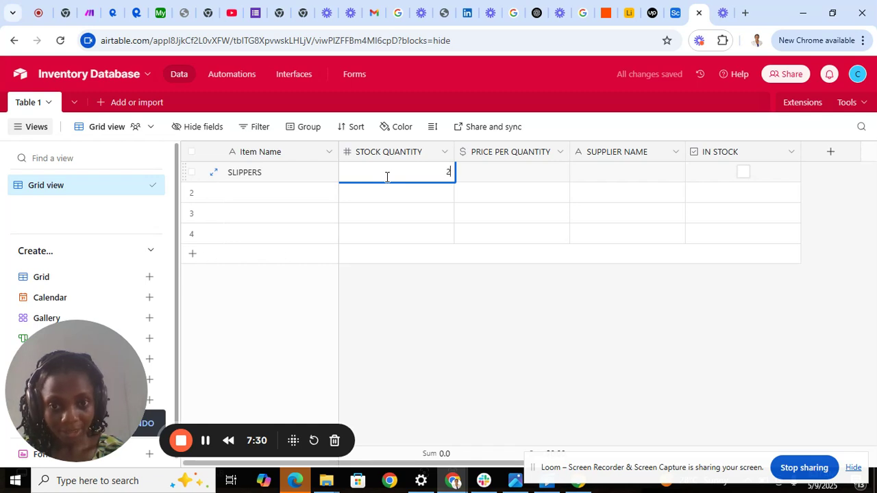
text(2)
click(520, 366)
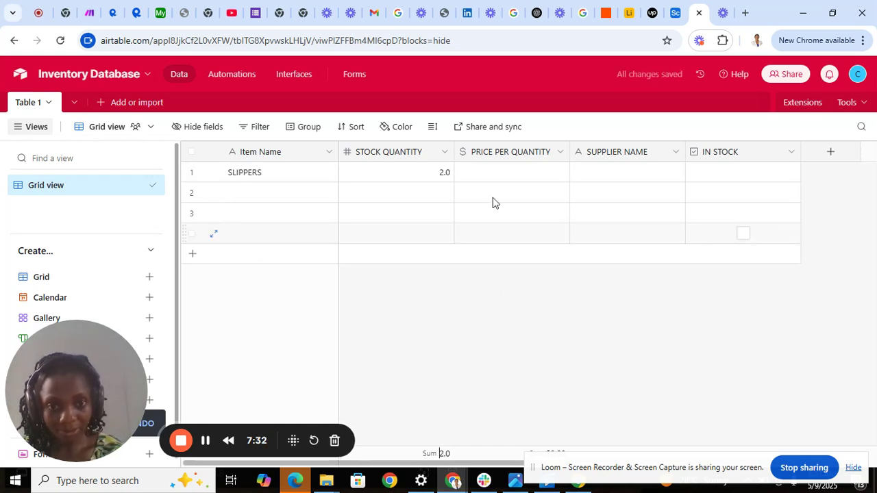
click(509, 172)
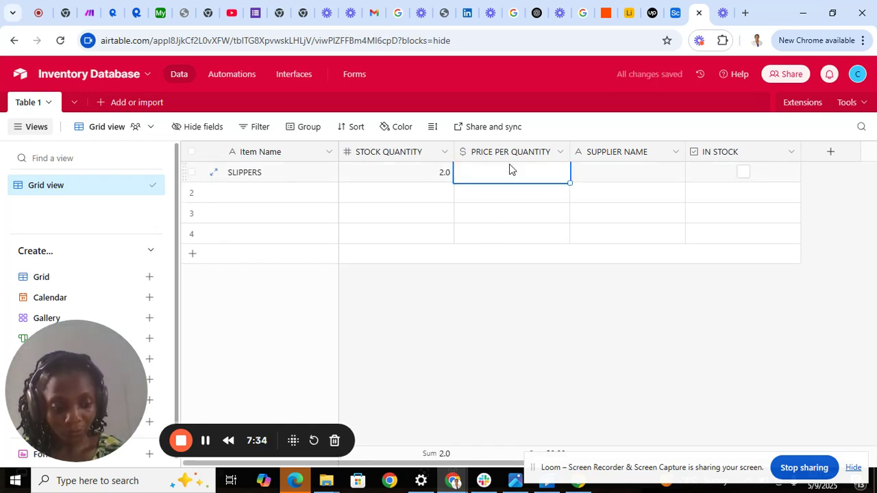
text(50)
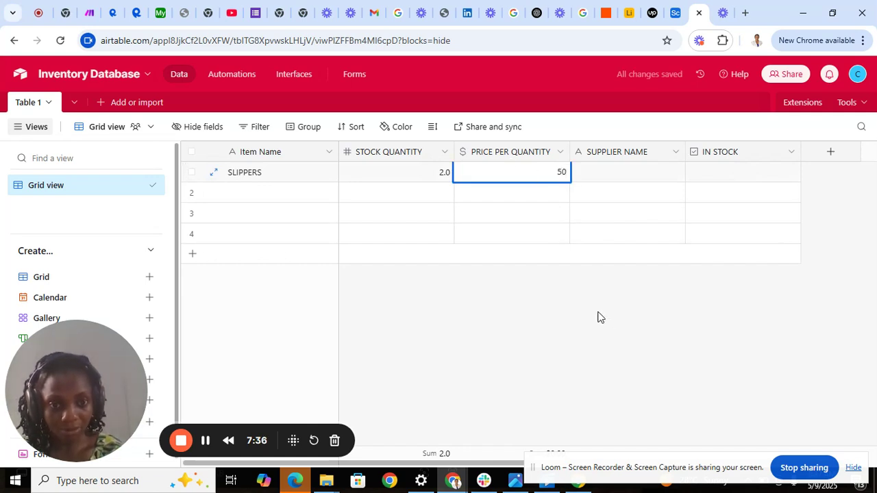
click(601, 326)
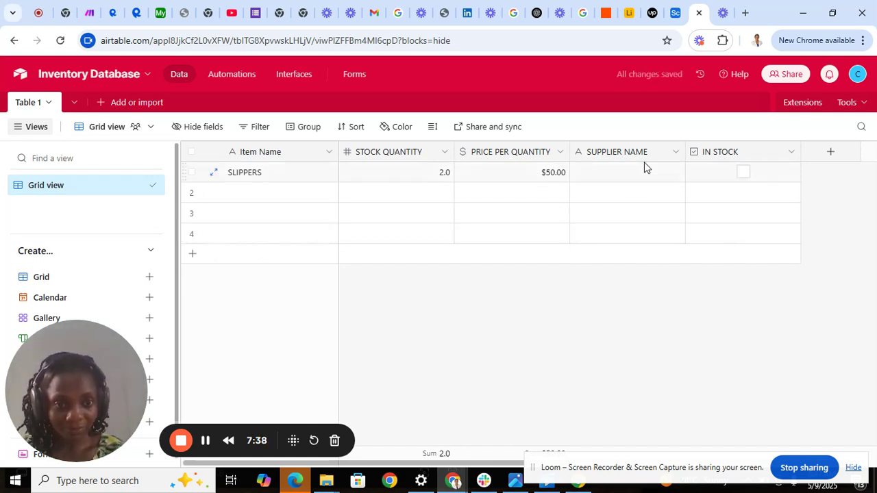
Step: Enter the supplier's name for SLIPPERS and tick its IN STOCK checkbox
click(605, 181)
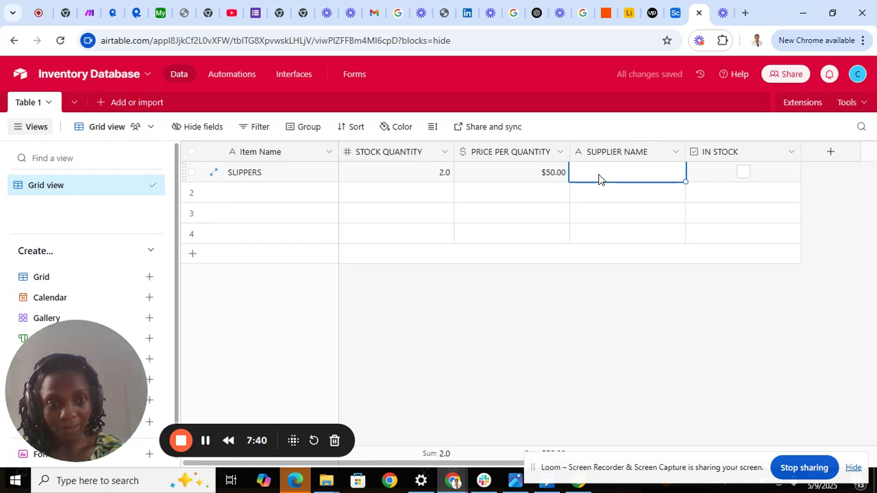
click(599, 175)
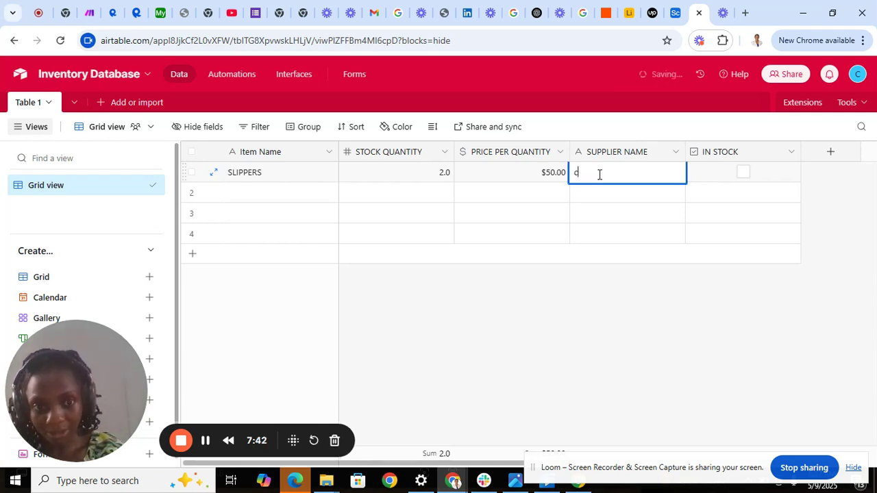
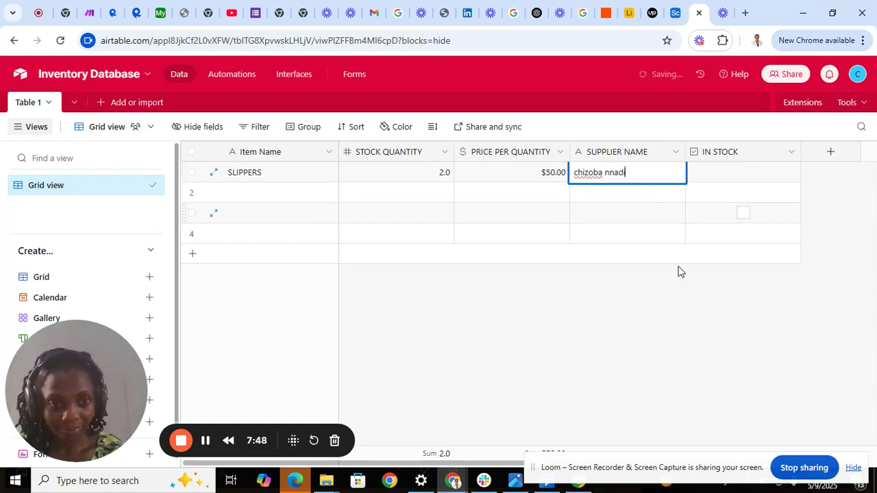
click(693, 307)
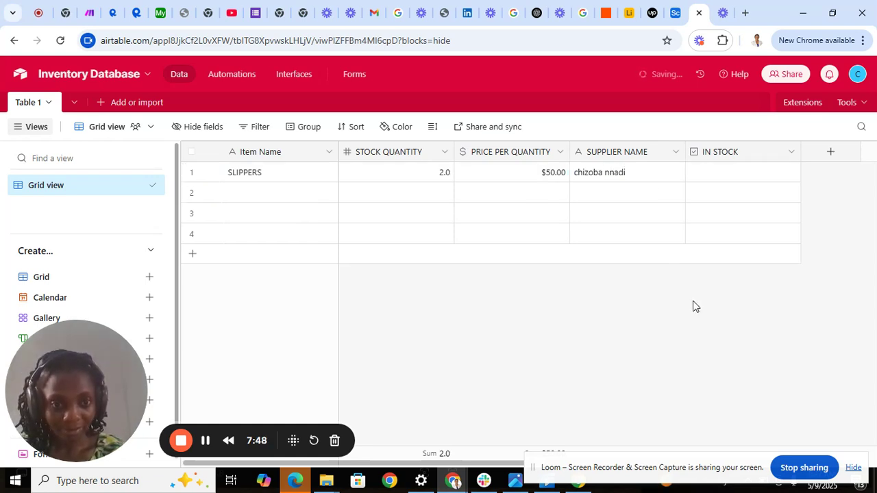
click(576, 174)
click(734, 177)
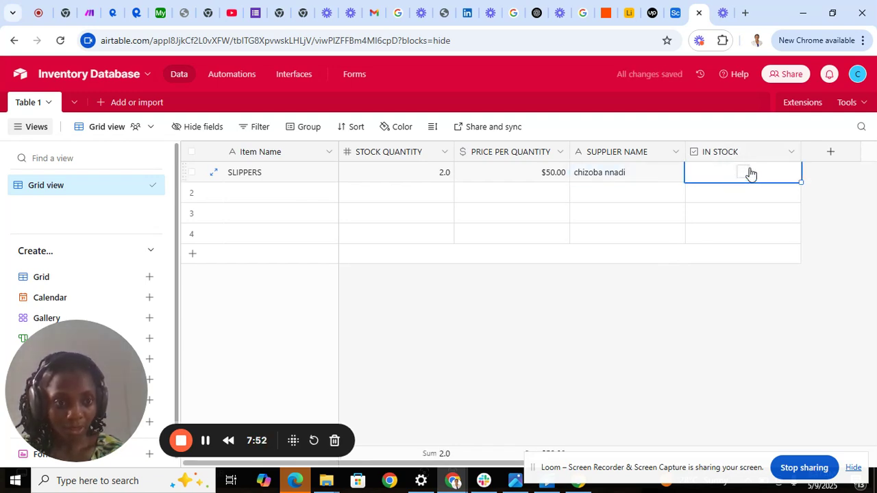
click(747, 176)
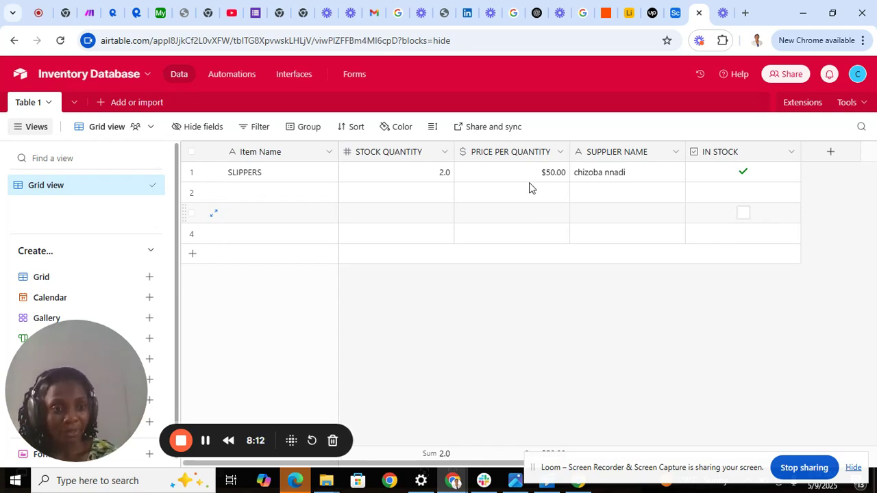
Step: Browse the new-field type list, then dismiss it without adding a field
click(831, 154)
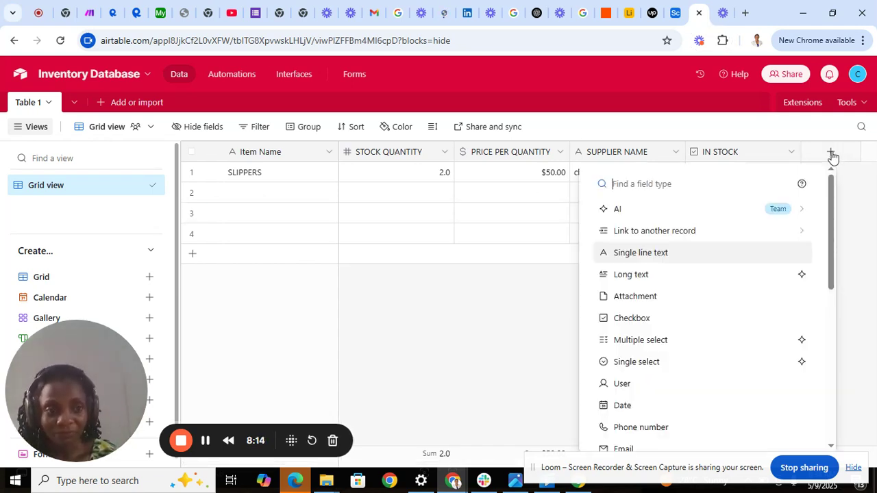
click(831, 447)
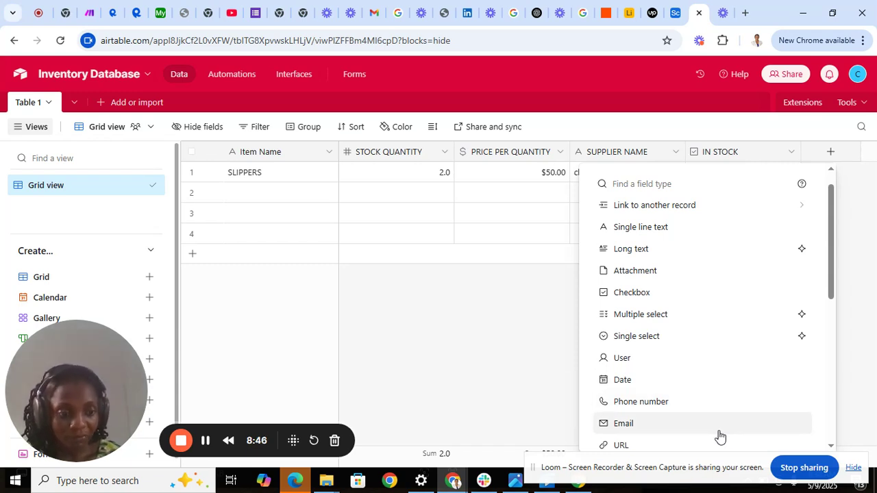
click(832, 447)
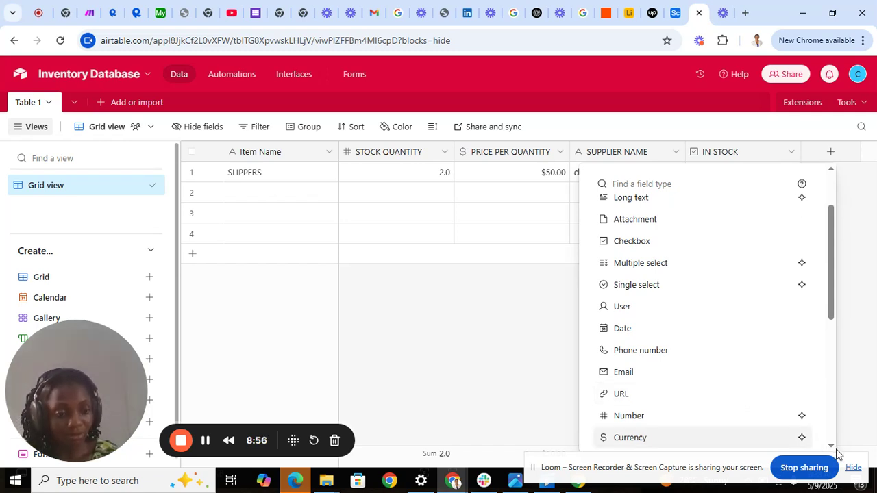
scroll(834, 450, down, 5)
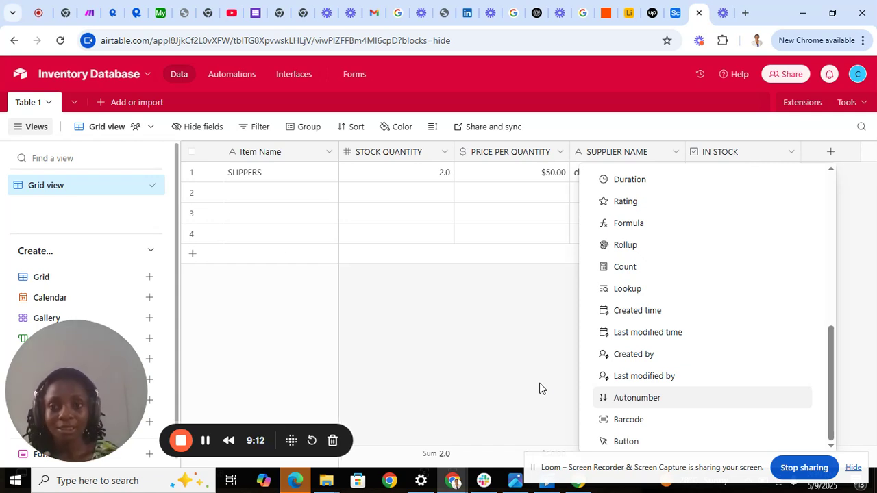
click(544, 294)
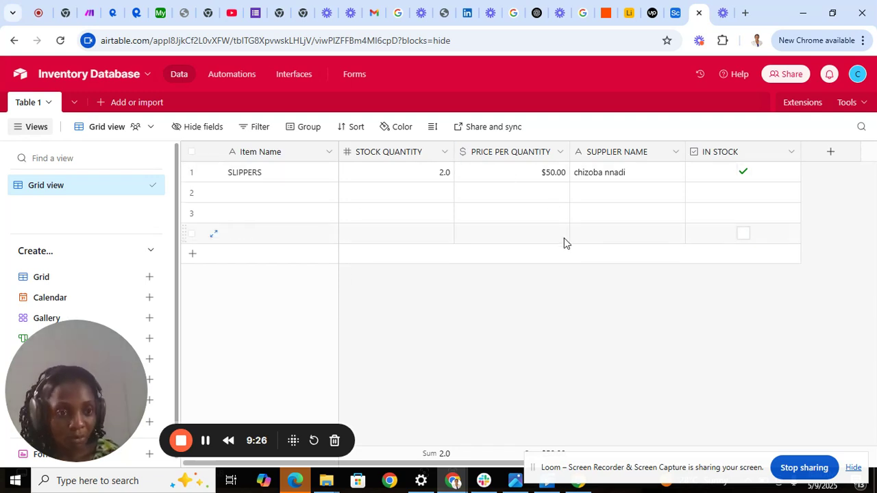
click(791, 152)
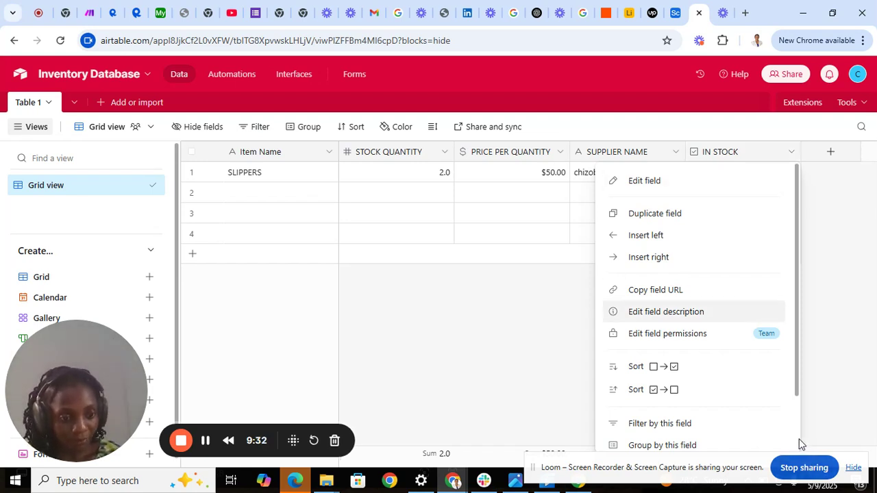
scroll(795, 442, down, 2)
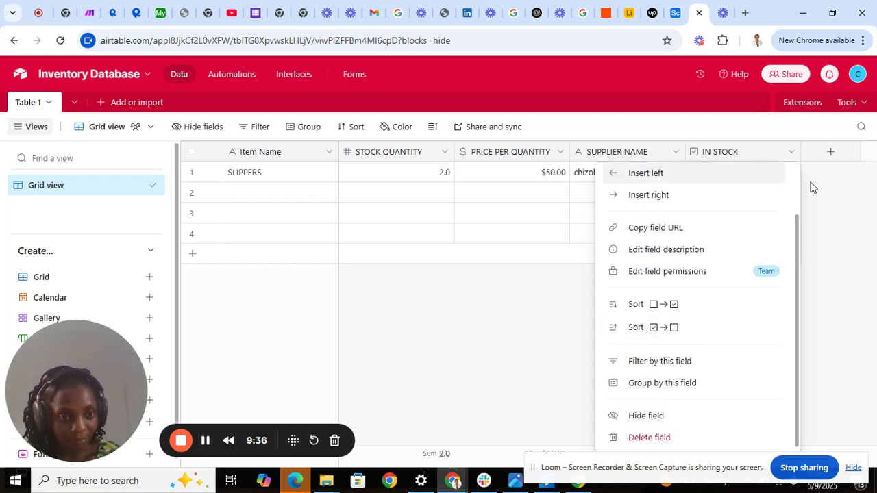
click(841, 187)
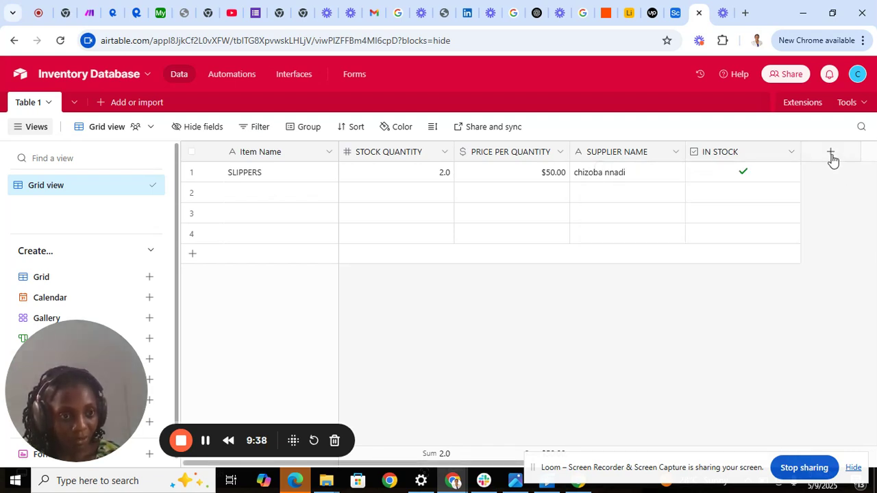
Step: Begin a new column and choose Formula from the field type list
click(831, 158)
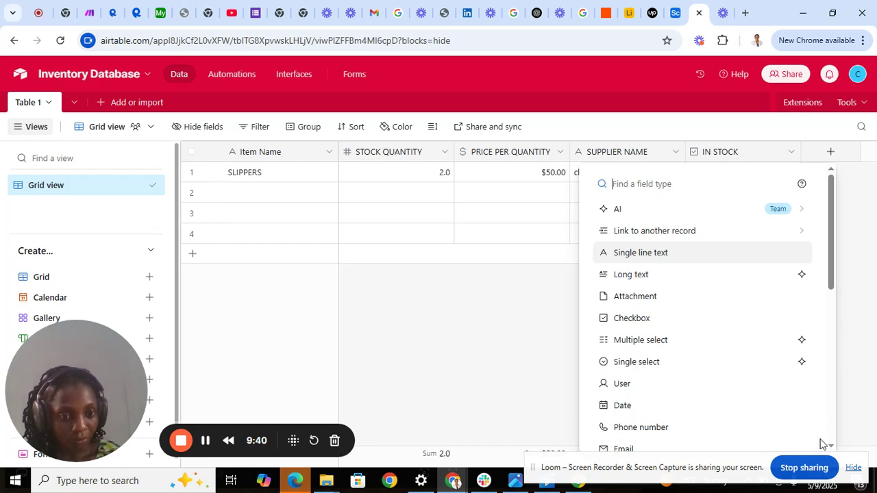
scroll(831, 449, down, 5)
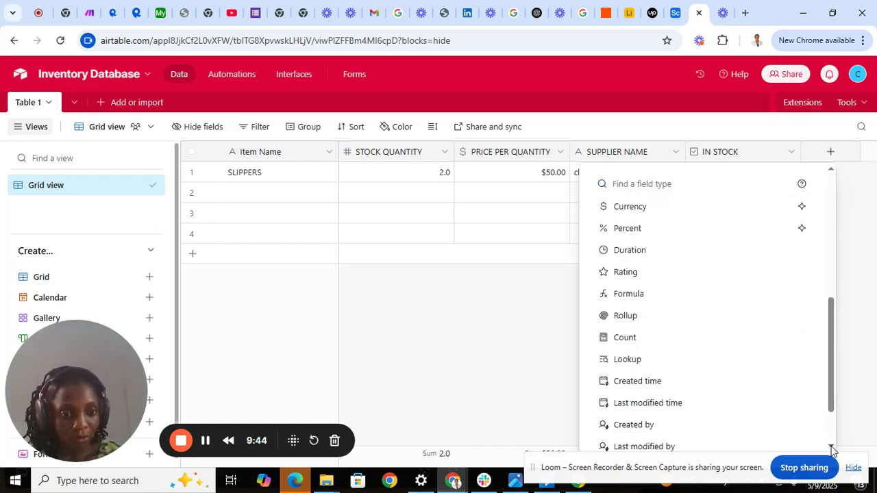
scroll(831, 449, down, 1)
scroll(831, 449, down, 1)
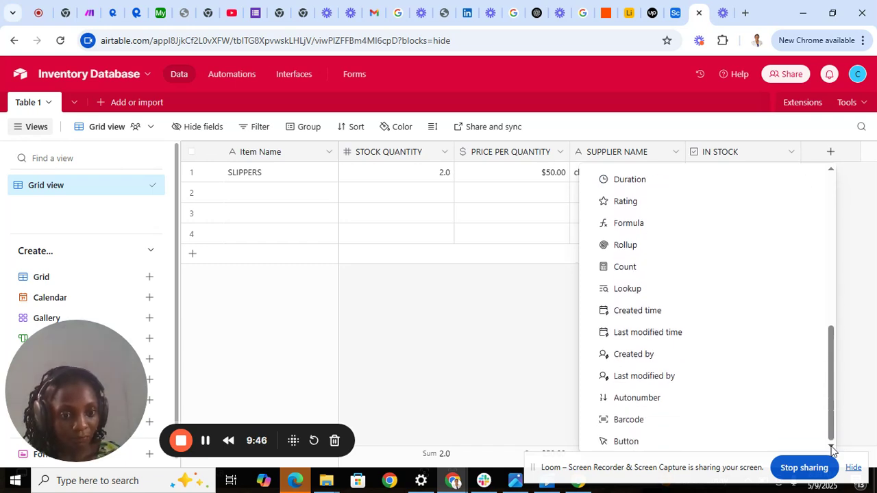
click(711, 223)
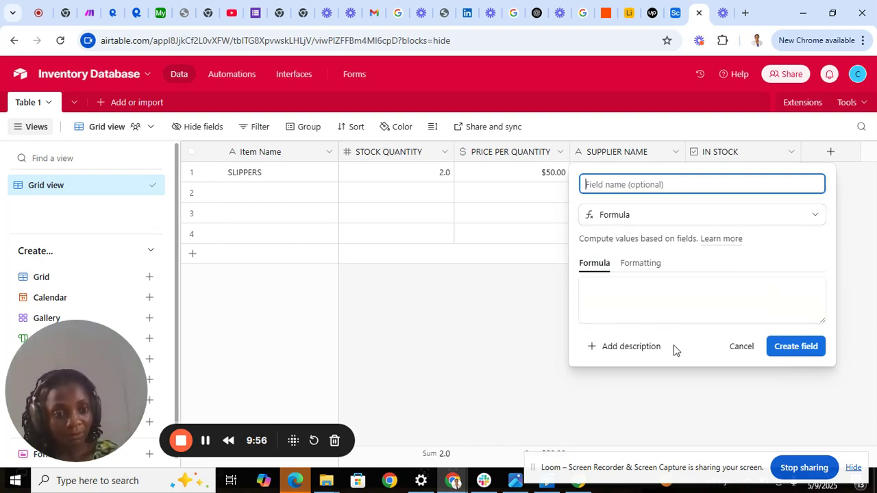
Step: Insert CONCATENATE() into the formula box, then cancel the draft Formula field
click(621, 306)
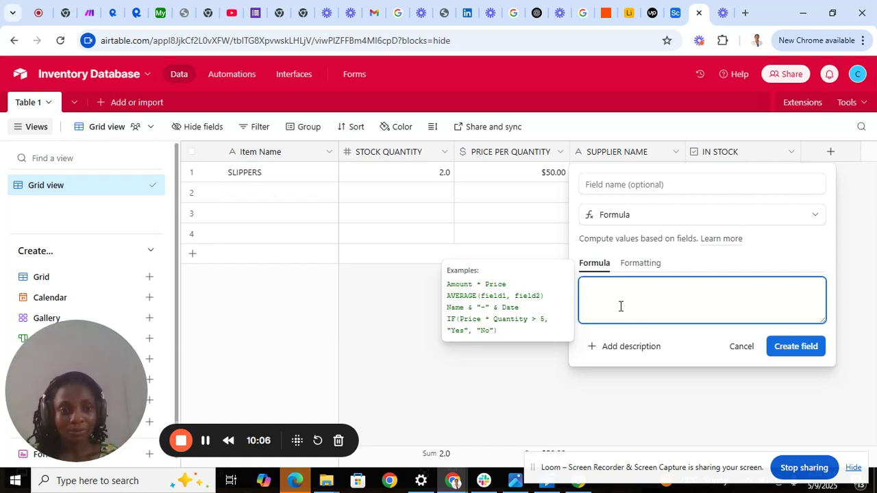
text(Co)
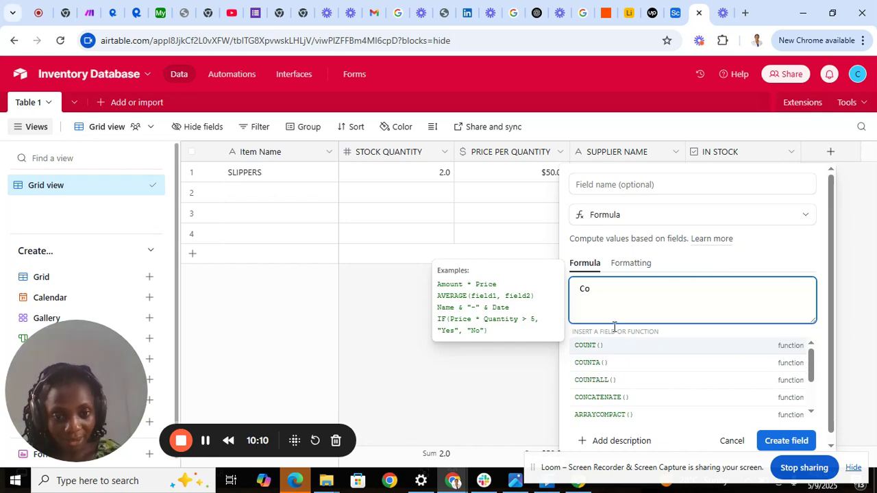
click(594, 398)
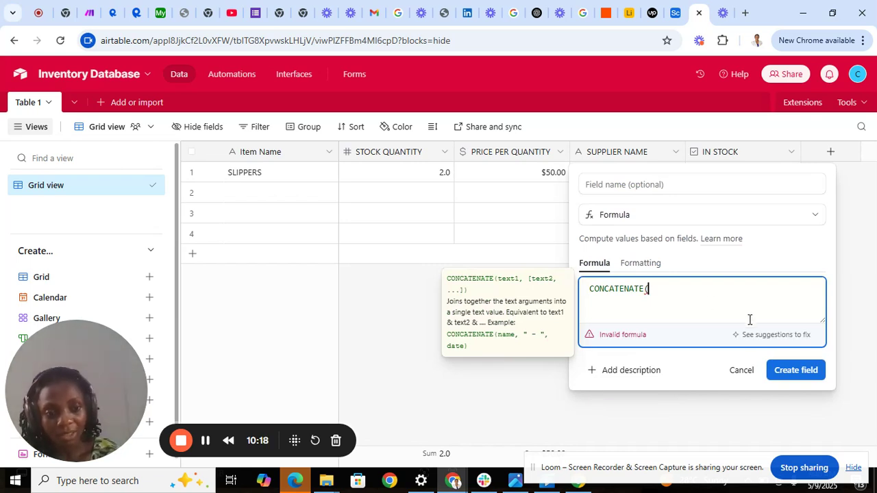
click(740, 371)
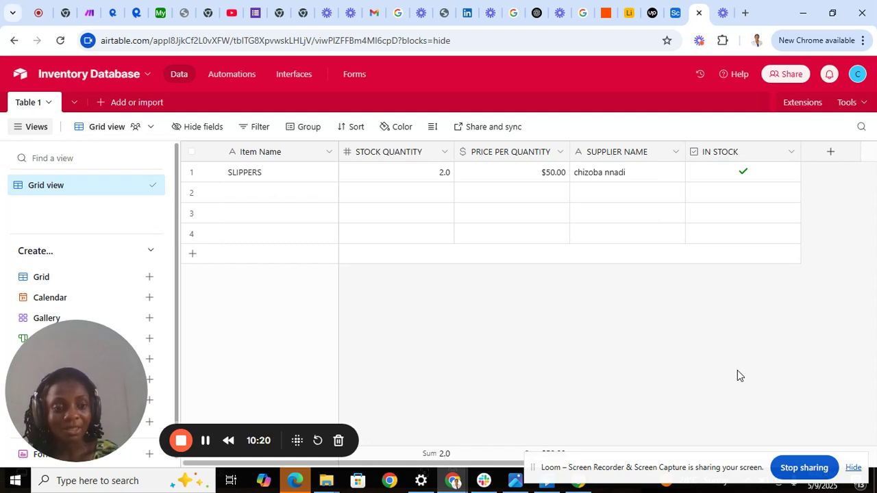